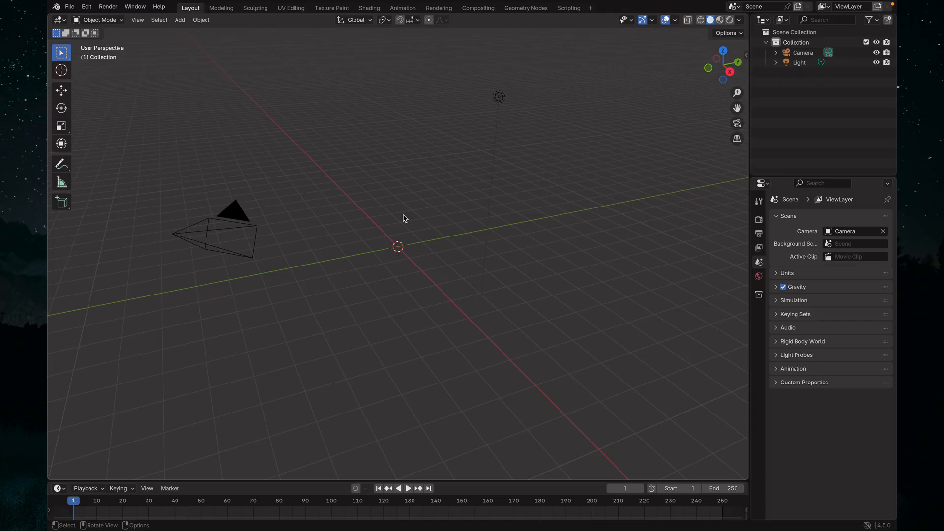
Add a cube mesh at the origin of the scene.
key(shift+a)
mouse_move(393, 228)
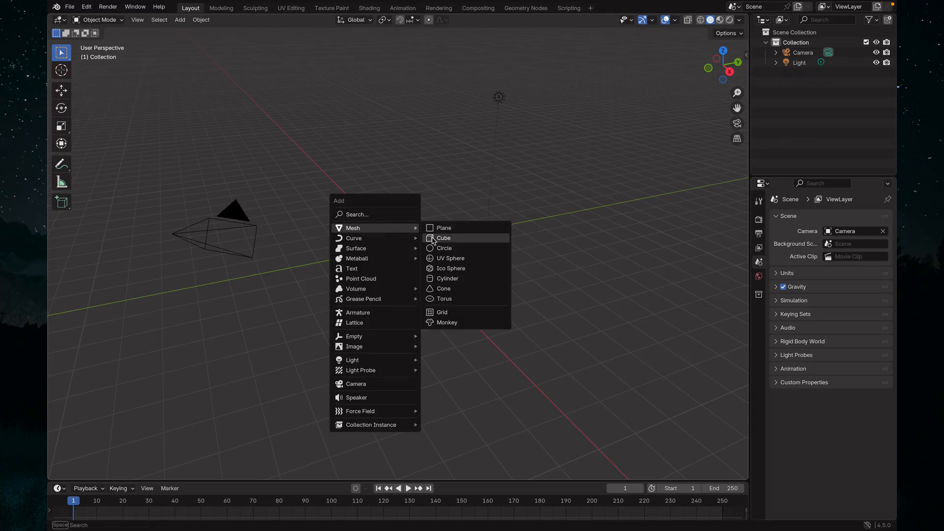
click(444, 239)
scroll(476, 246, up, 2)
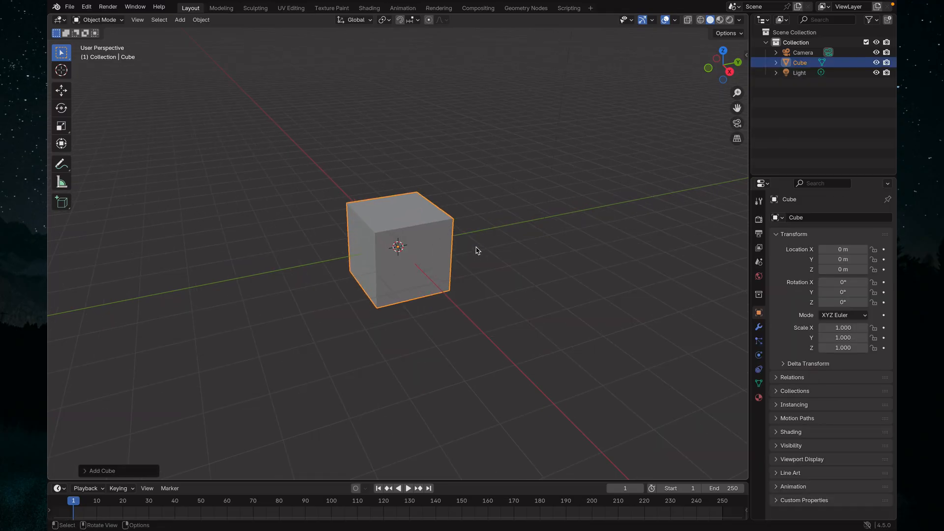
scroll(477, 250, down, 2)
mouse_move(488, 247)
middle_down()
mouse_move(468, 249)
mouse_move(468, 240)
mouse_move(493, 241)
mouse_move(453, 242)
mouse_move(482, 240)
middle_up()
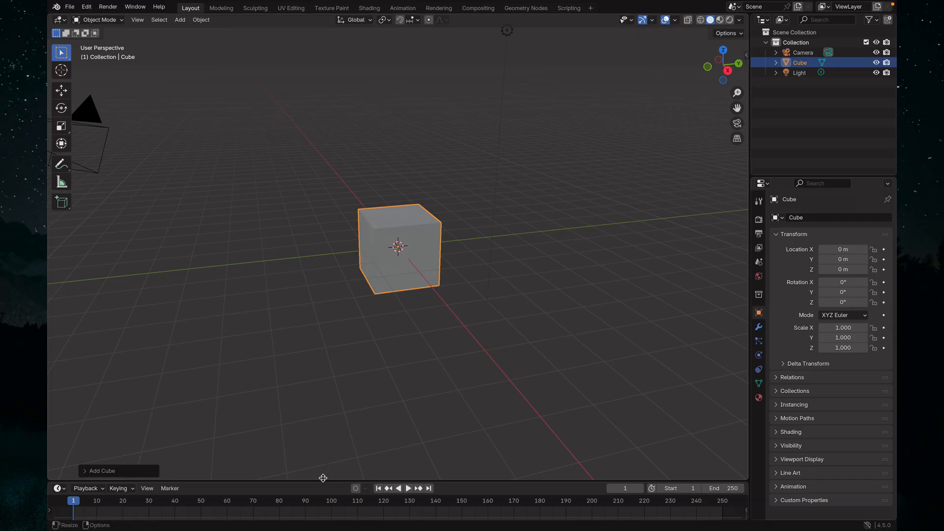
Enlarge the timeline area beneath the 3D viewport and keep its editor type set to Timeline.
drag(323, 481, 322, 387)
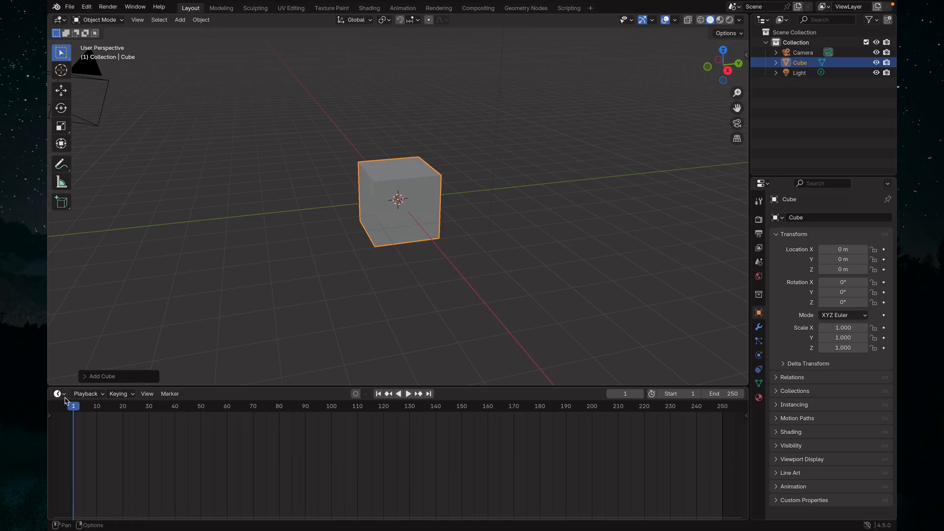
click(58, 394)
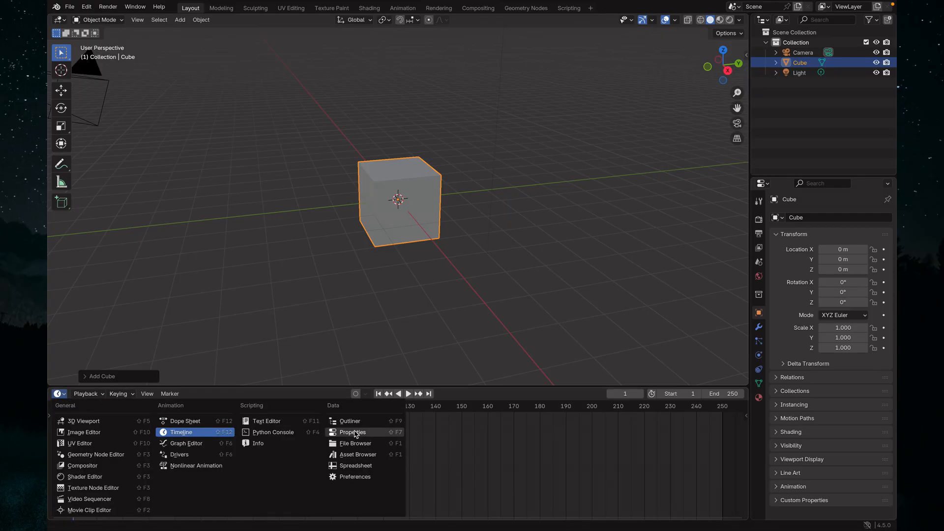
click(195, 437)
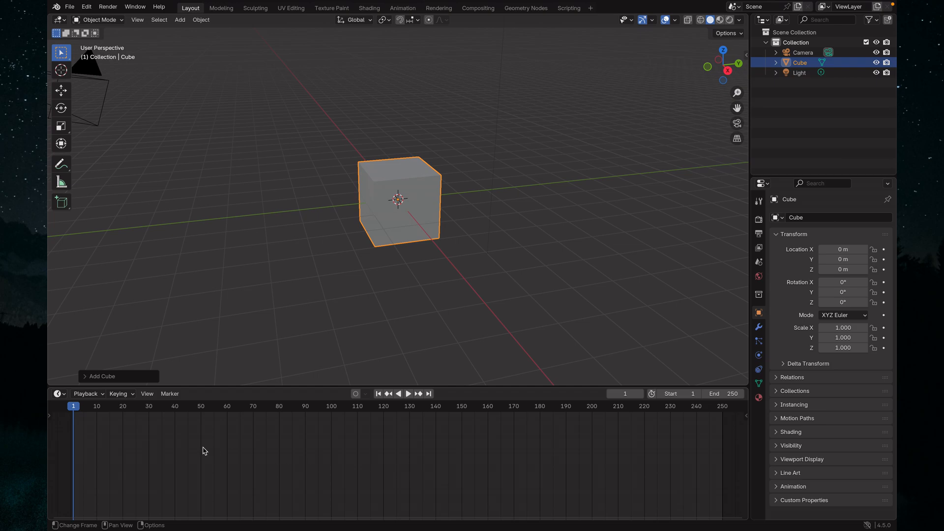
Review the scene's output format and frame rate options, scrubbing the playhead through the first few frames.
drag(75, 412, 74, 446)
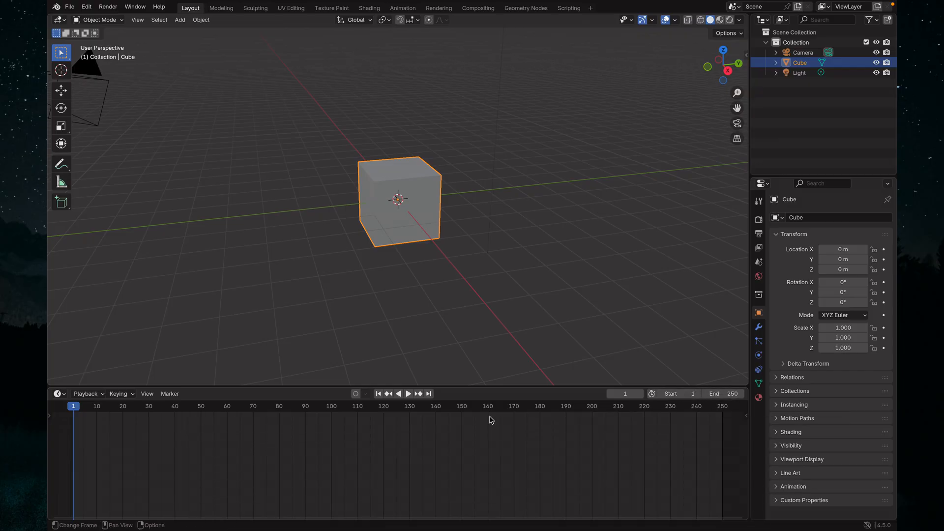
drag(73, 410, 80, 450)
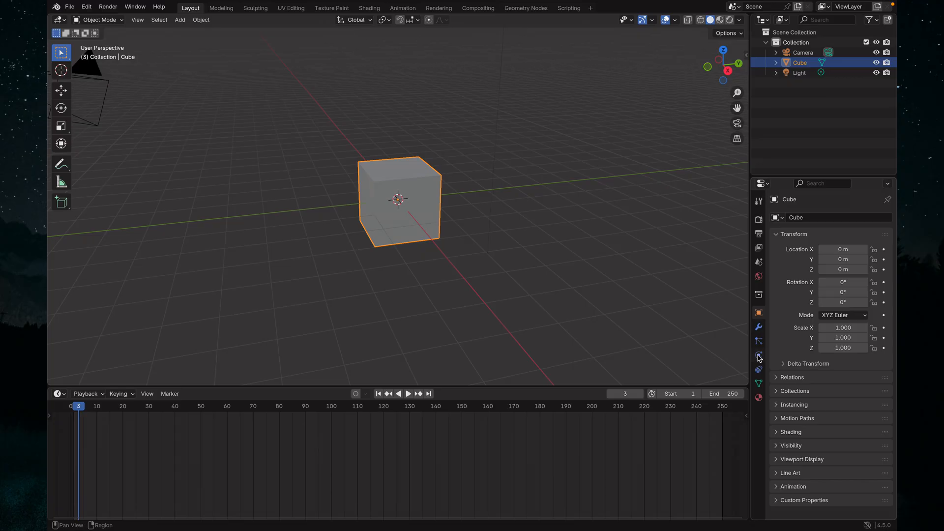
click(759, 234)
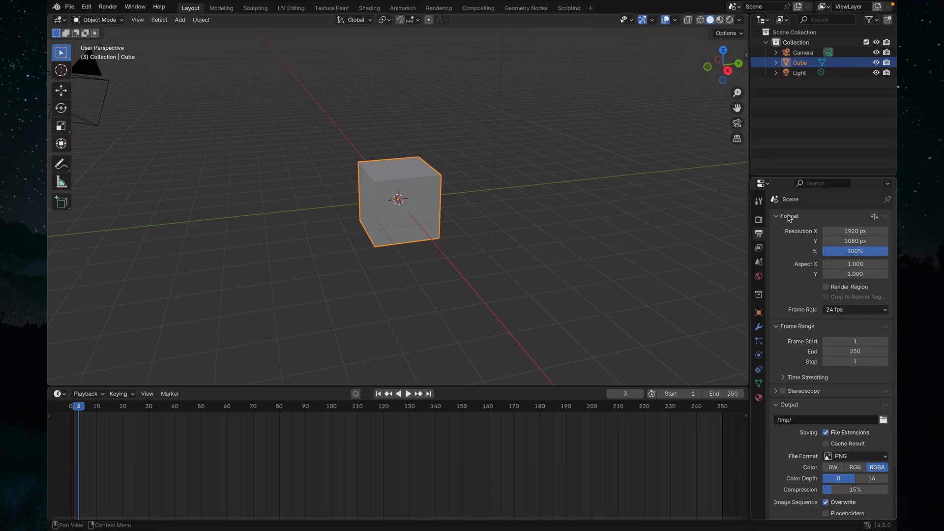
click(844, 311)
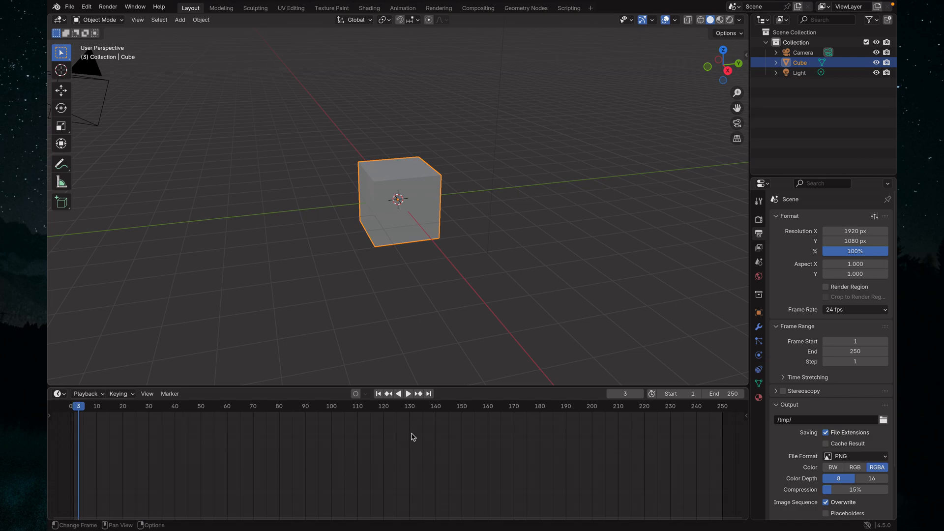
mouse_move(81, 413)
mouse_down()
mouse_move(74, 416)
mouse_move(137, 429)
mouse_move(140, 418)
mouse_move(77, 418)
mouse_move(717, 457)
mouse_move(334, 455)
mouse_move(64, 432)
mouse_move(714, 460)
mouse_move(520, 462)
mouse_move(68, 417)
mouse_move(84, 419)
mouse_up()
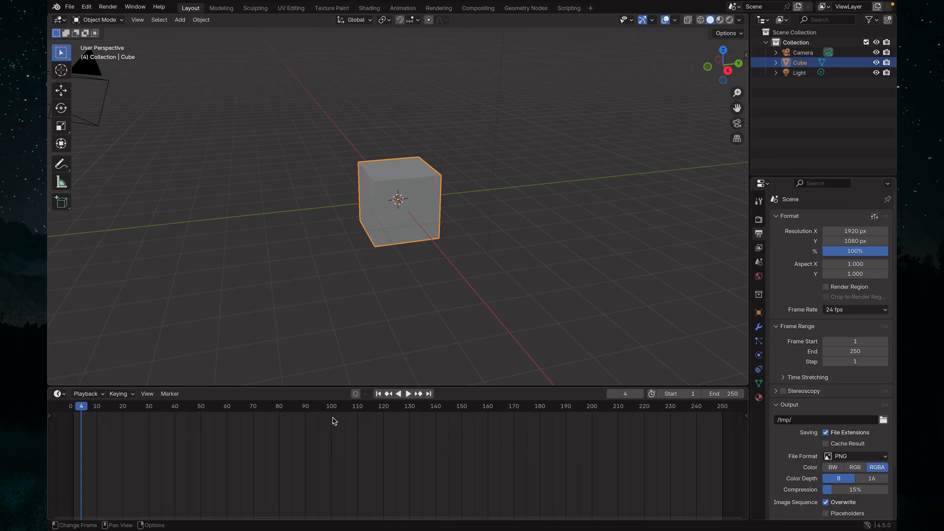
Play the timeline forward and in reverse, stopping playback each time.
click(407, 394)
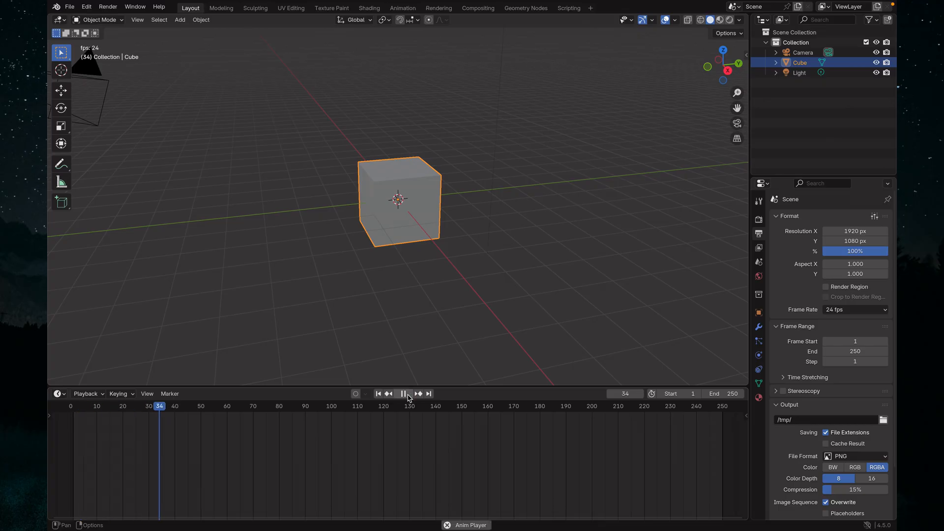
click(404, 396)
click(399, 394)
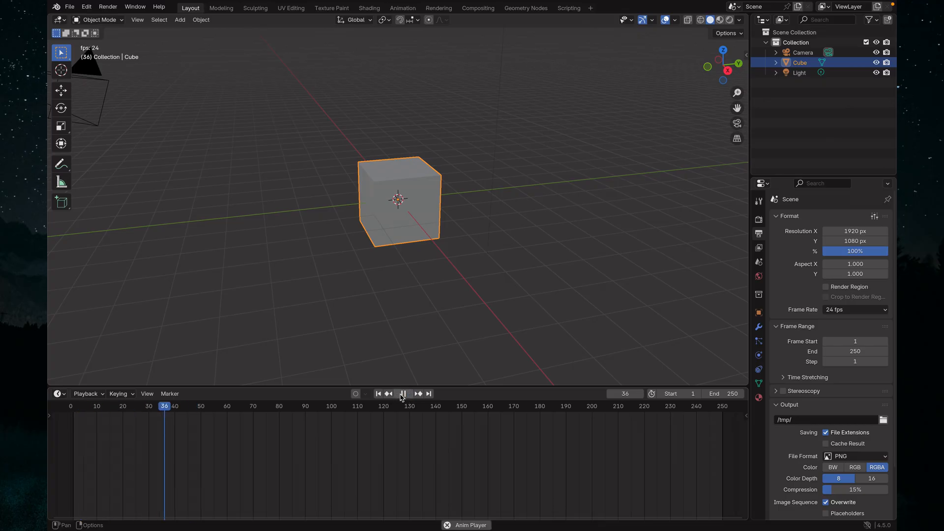
click(399, 396)
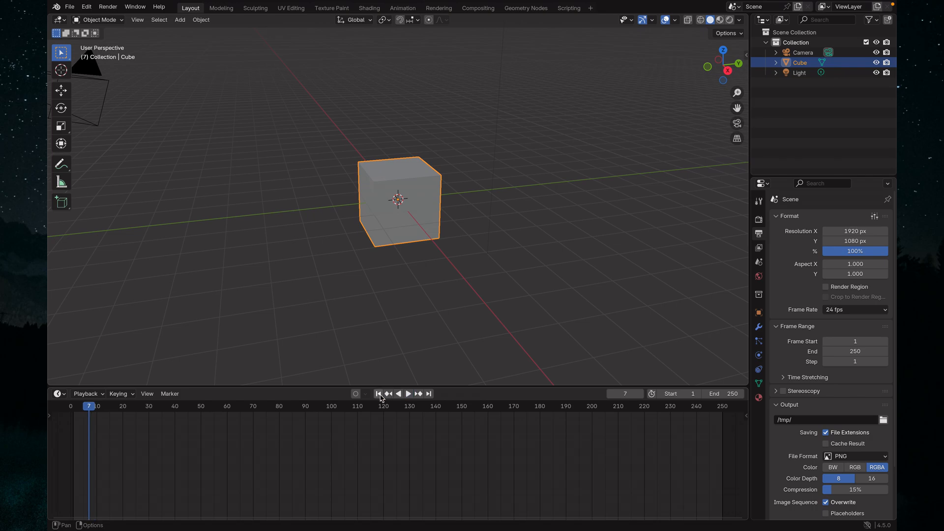
Jump to the first and last frames of the range, and bring the playhead back to frame 4.
click(379, 394)
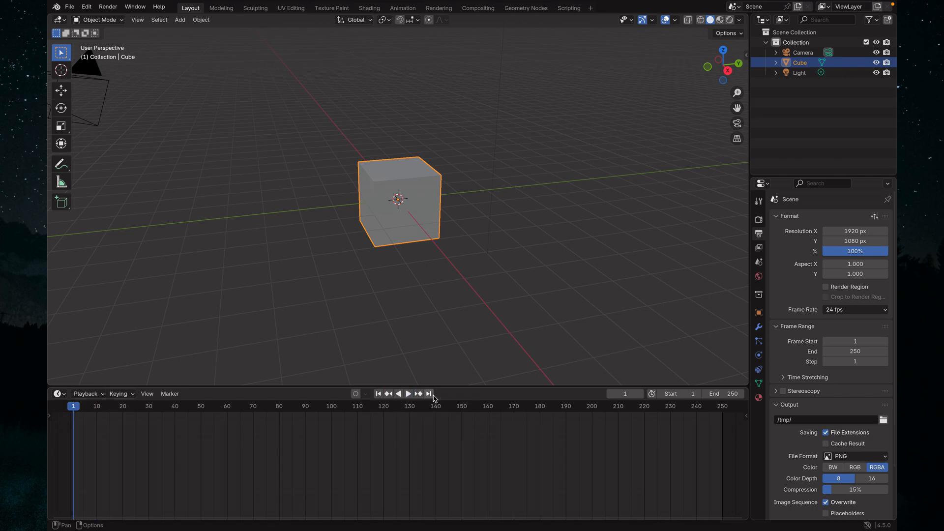
click(429, 394)
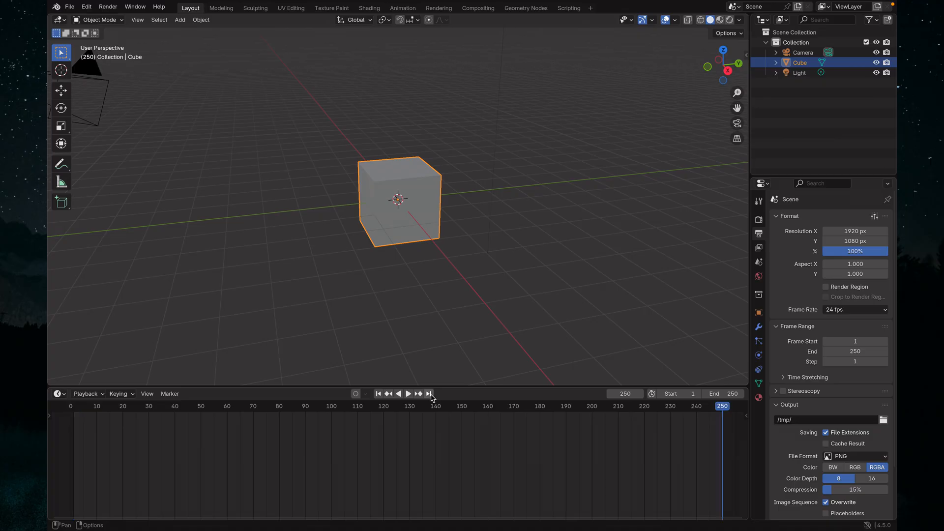
drag(727, 407, 82, 418)
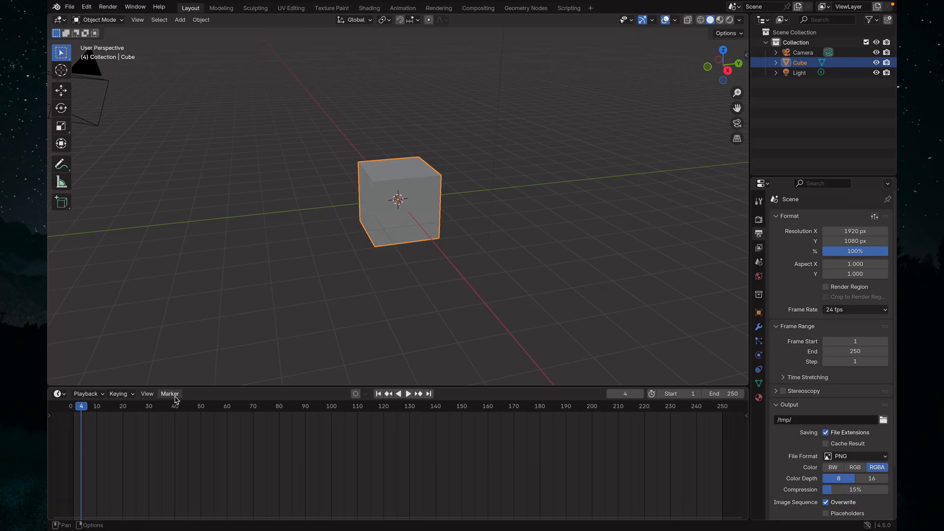
Start and stop timeline playback, and return the playhead to frame 2.
key(space)
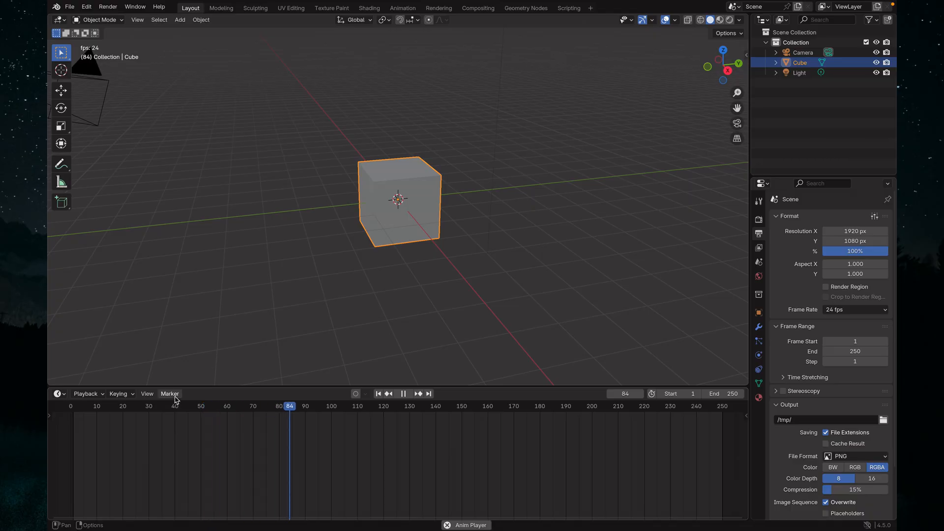
key(space)
drag(294, 417, 77, 432)
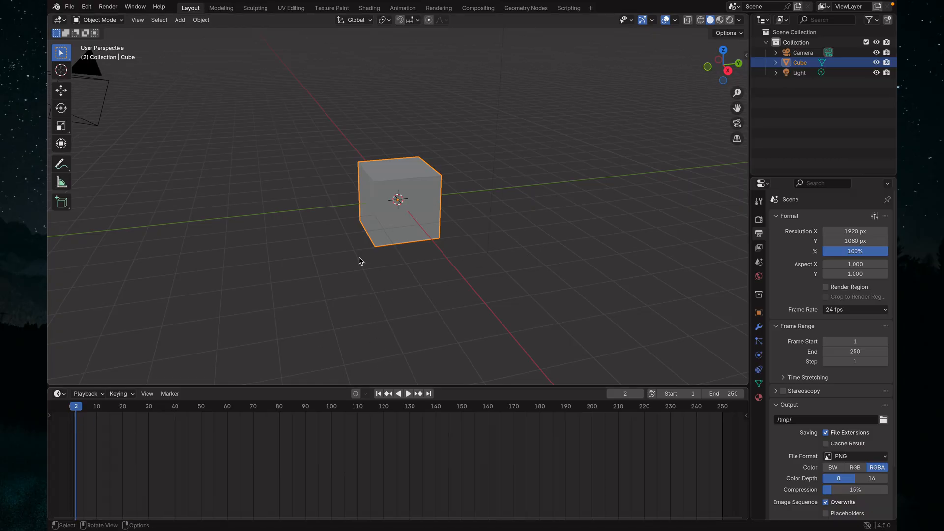
Move the cube about -7.77 m along the global Y axis, away from the origin.
scroll(444, 218, down, 2)
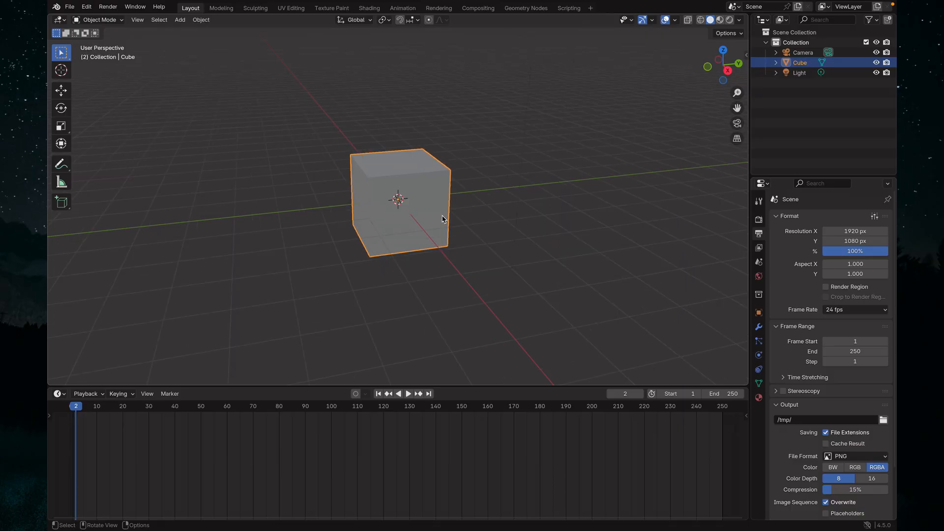
scroll(444, 219, up, 3)
middle_drag(458, 220, 439, 223)
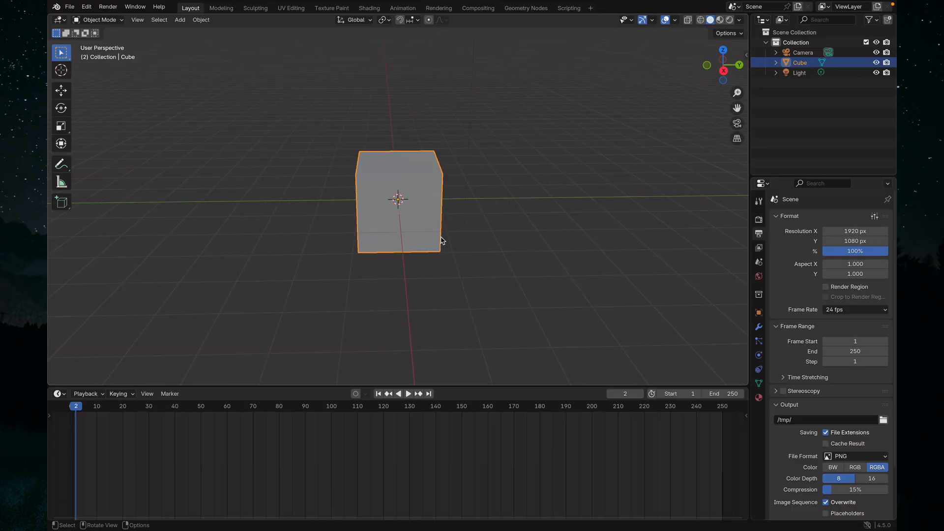
scroll(382, 221, up, 1)
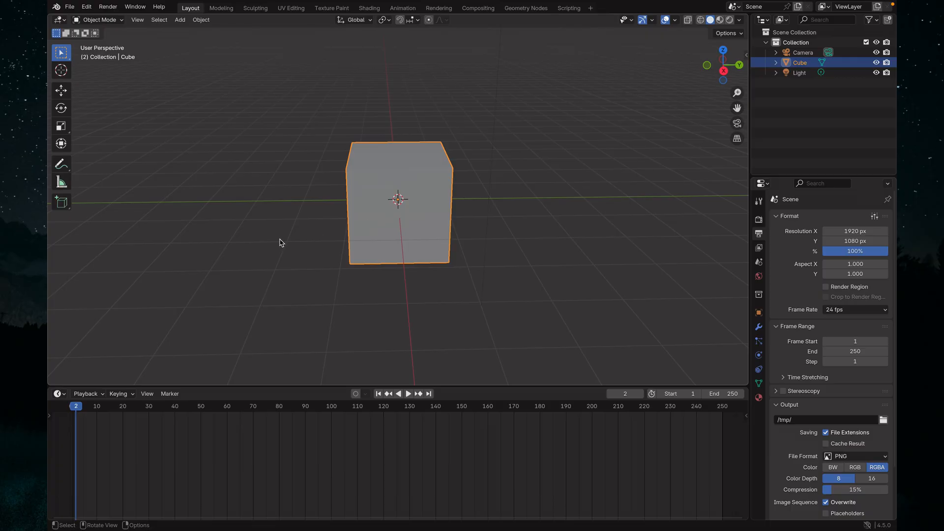
scroll(271, 259, down, 2)
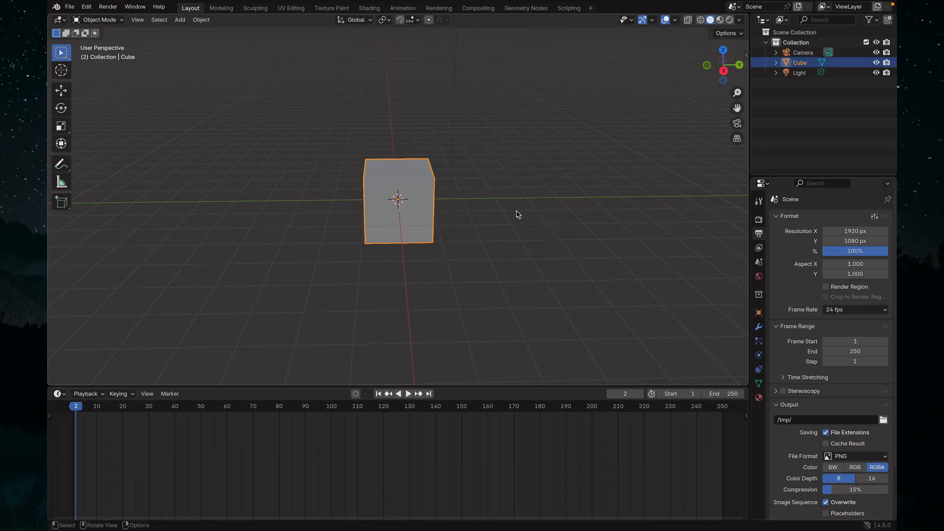
key(g)
key(y)
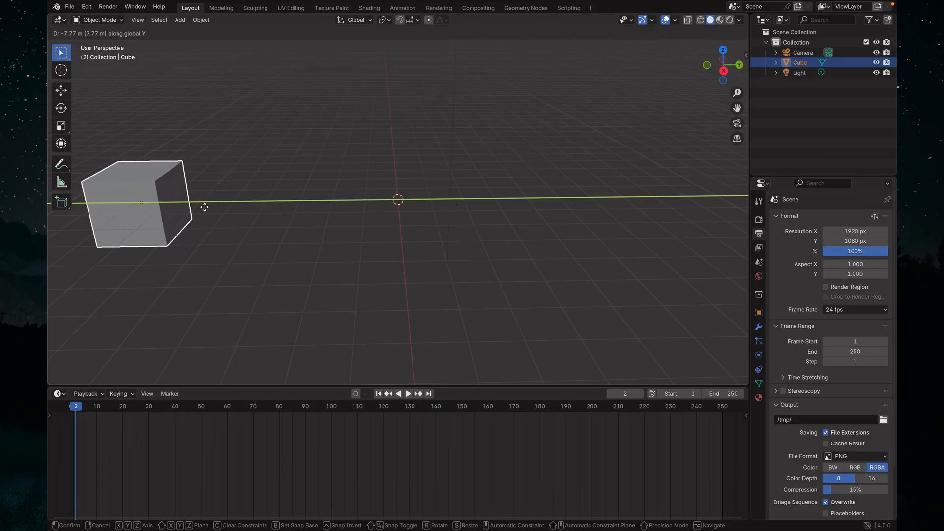
click(202, 205)
middle_drag(167, 248, 194, 247)
scroll(193, 247, down, 5)
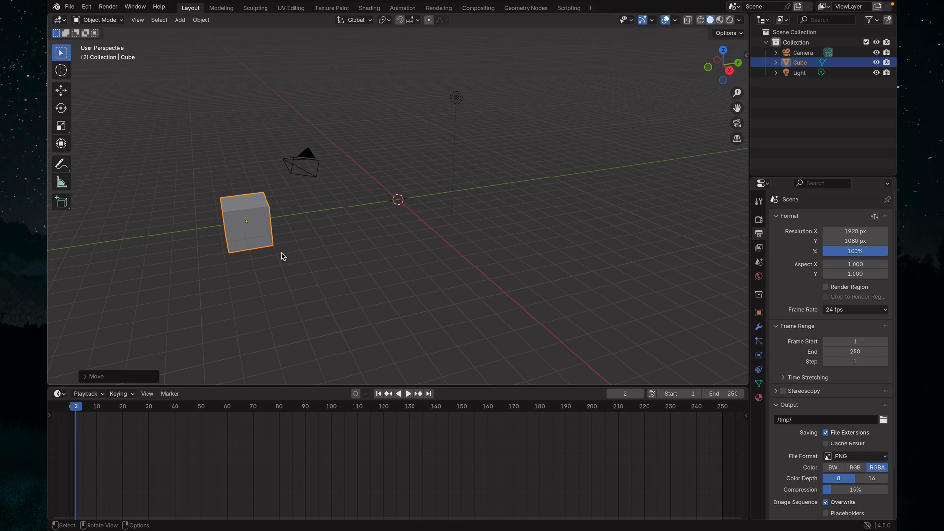
scroll(282, 255, up, 4)
drag(151, 204, 165, 193)
mouse_move(276, 259)
middle_down()
mouse_move(264, 259)
mouse_move(280, 240)
mouse_move(283, 257)
middle_up()
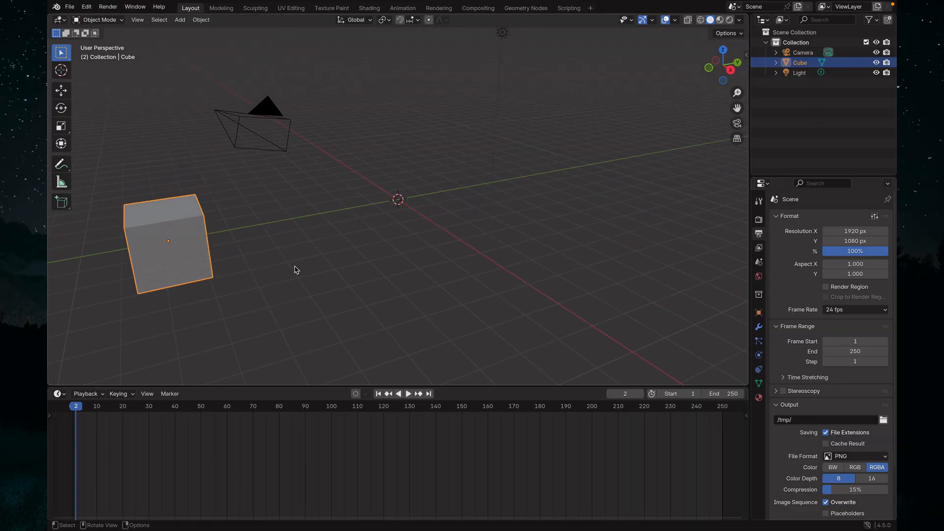
Set the current frame to 1 and check the program's version information.
mouse_move(75, 409)
mouse_down()
mouse_move(88, 411)
mouse_move(76, 413)
mouse_up()
click(58, 7)
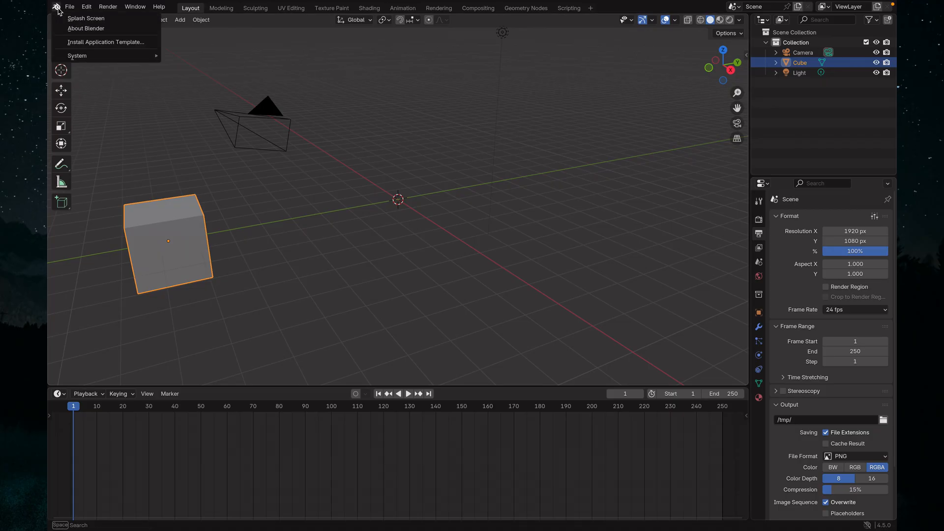
click(78, 29)
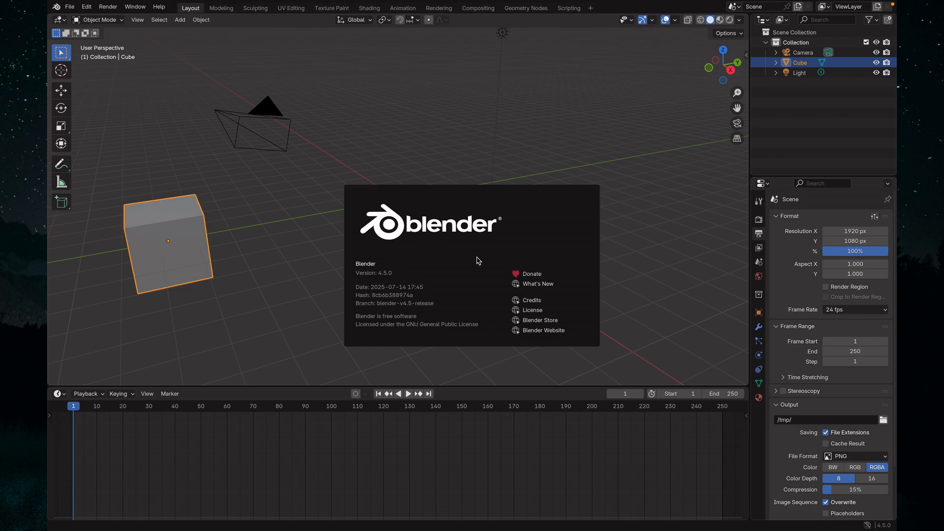
click(274, 202)
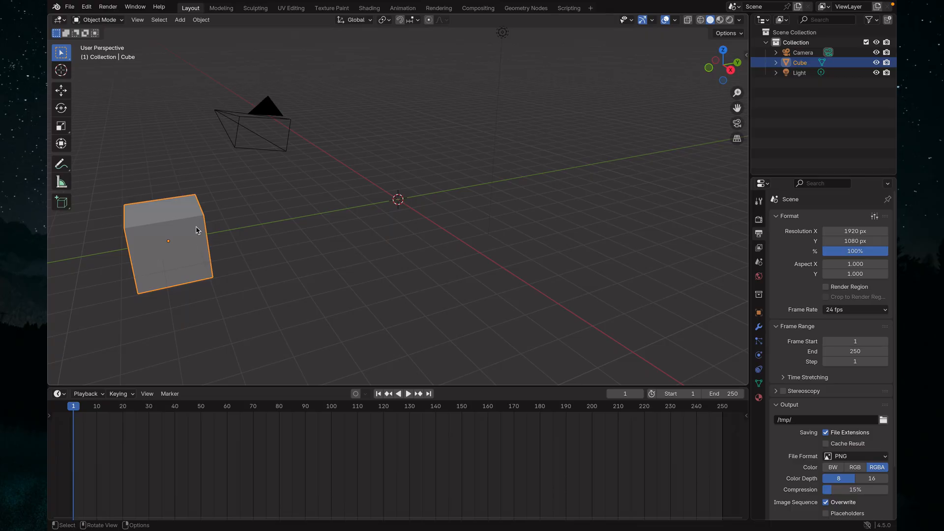
Insert a Location keyframe for the cube at frame 1 and check it by scrubbing to frame 19 and back.
key(k)
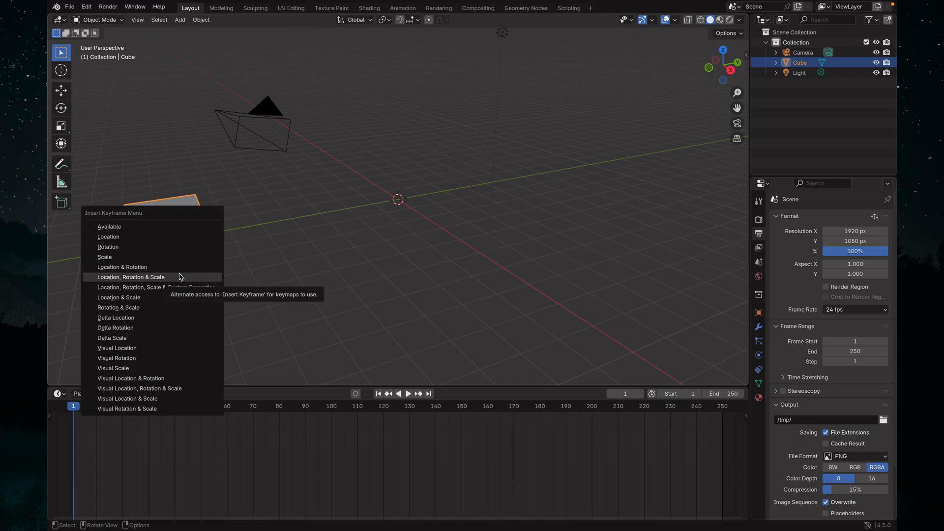
click(120, 240)
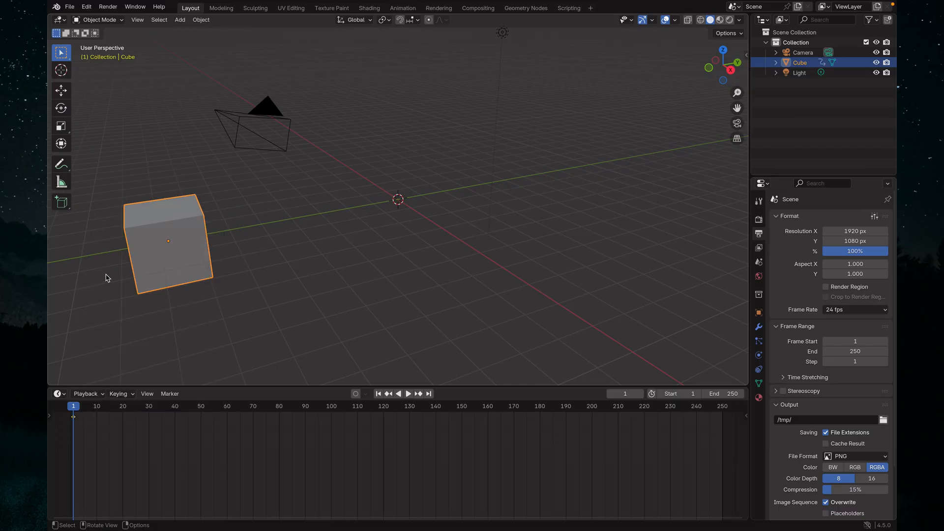
drag(77, 416, 122, 421)
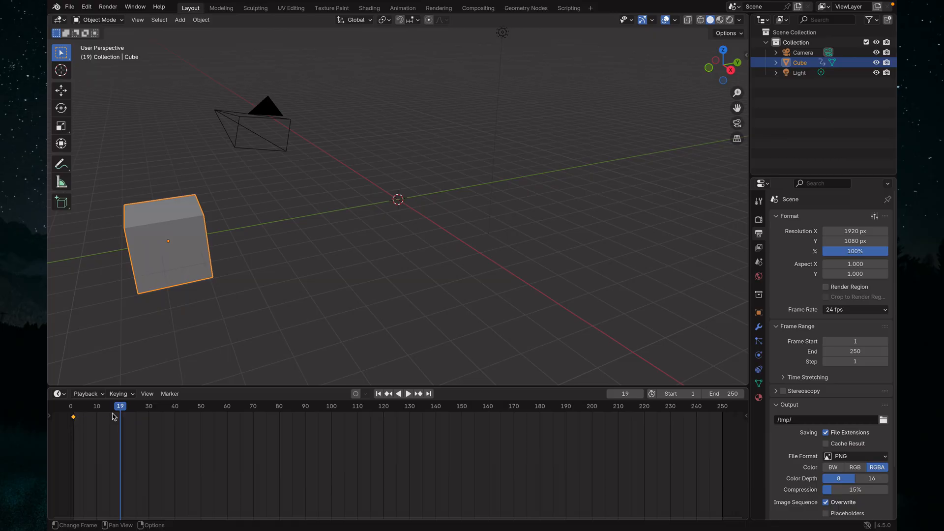
drag(121, 415, 74, 426)
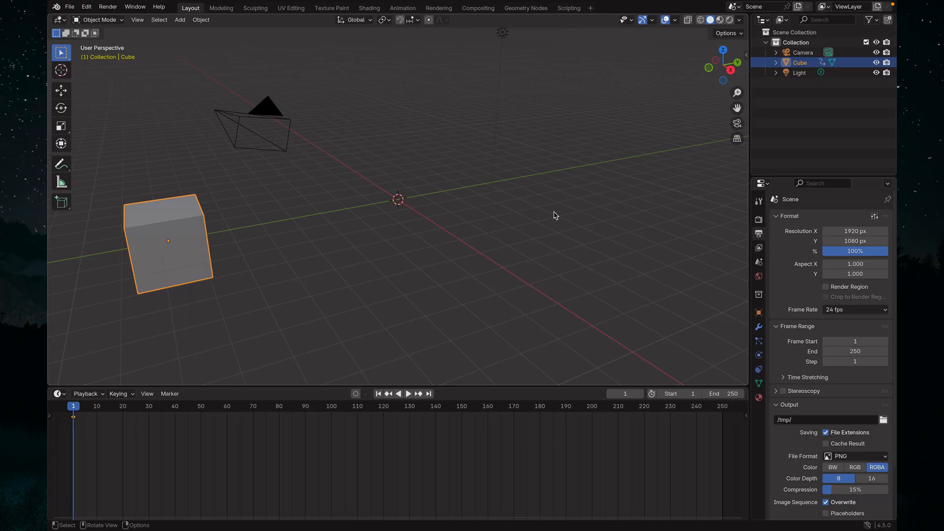
Show the cube's transform values in the viewport and move the playhead to frame 20.
key(n)
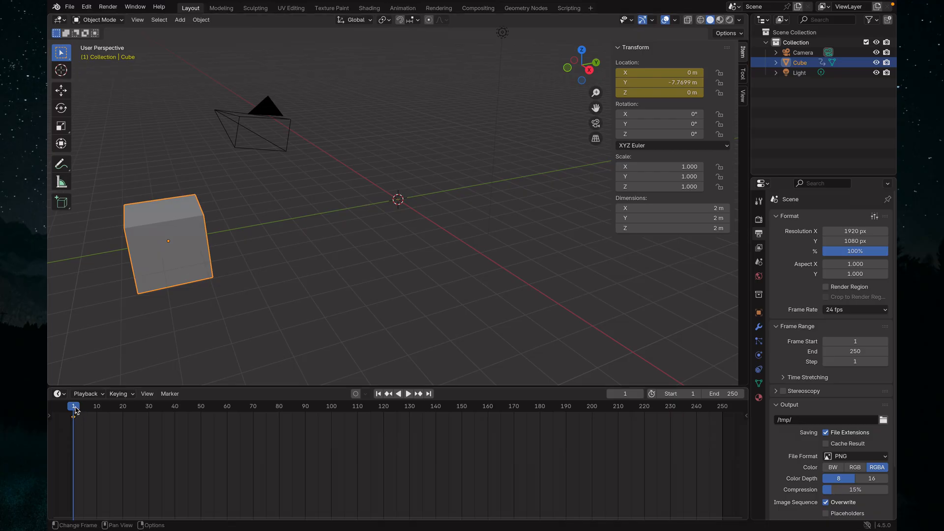
drag(75, 411, 123, 419)
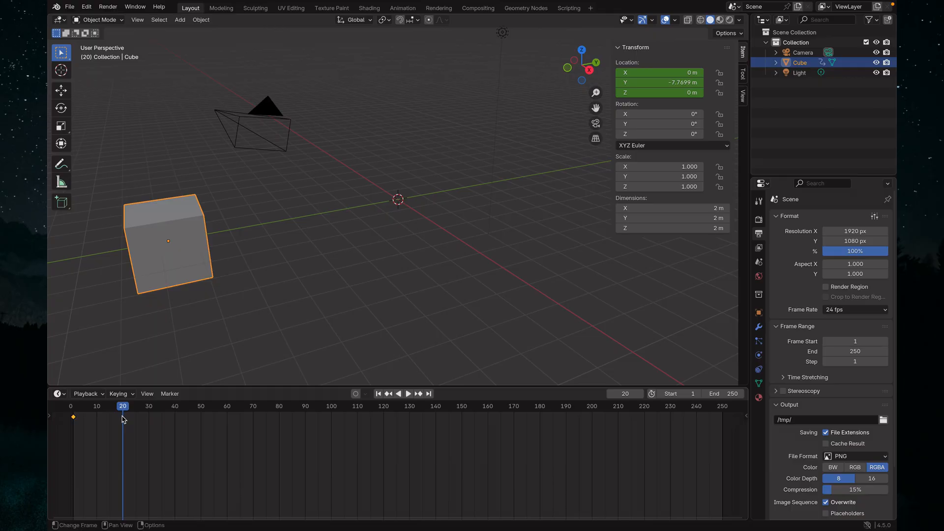
At frame 20, move the cube about 7.88 m along the global Y axis and insert a Location keyframe.
click(77, 411)
drag(77, 412, 124, 421)
key(g)
key(y)
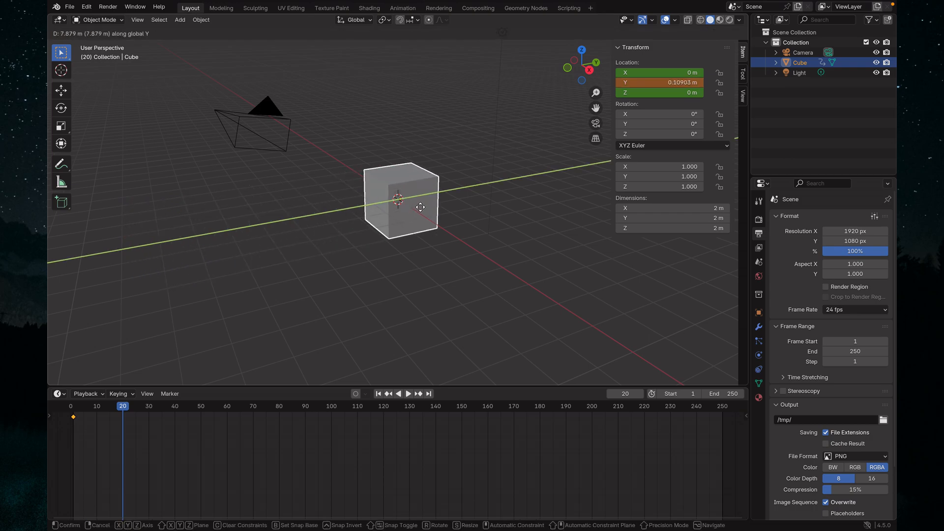
click(420, 207)
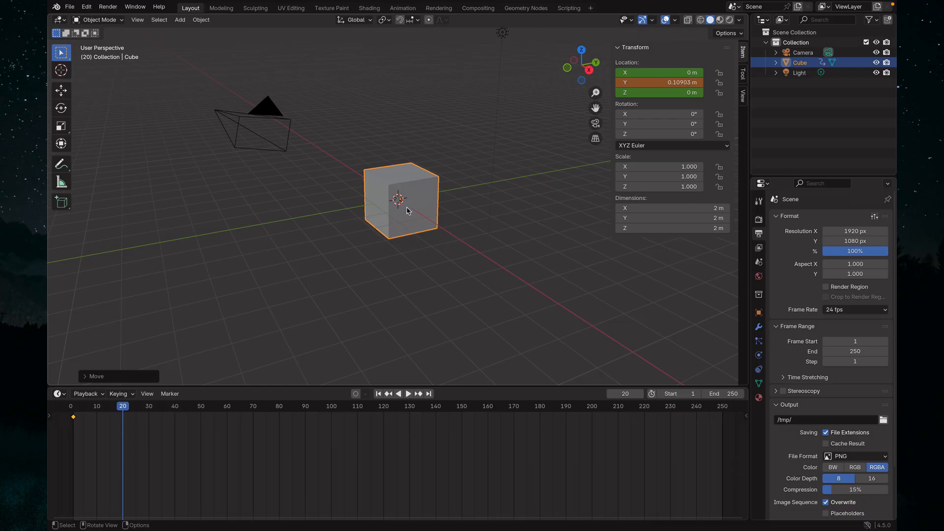
key(k)
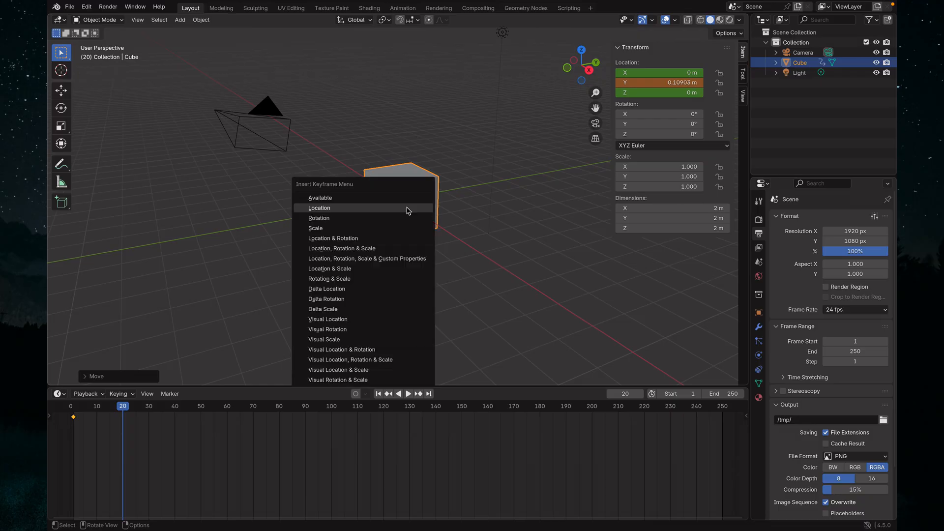
click(323, 209)
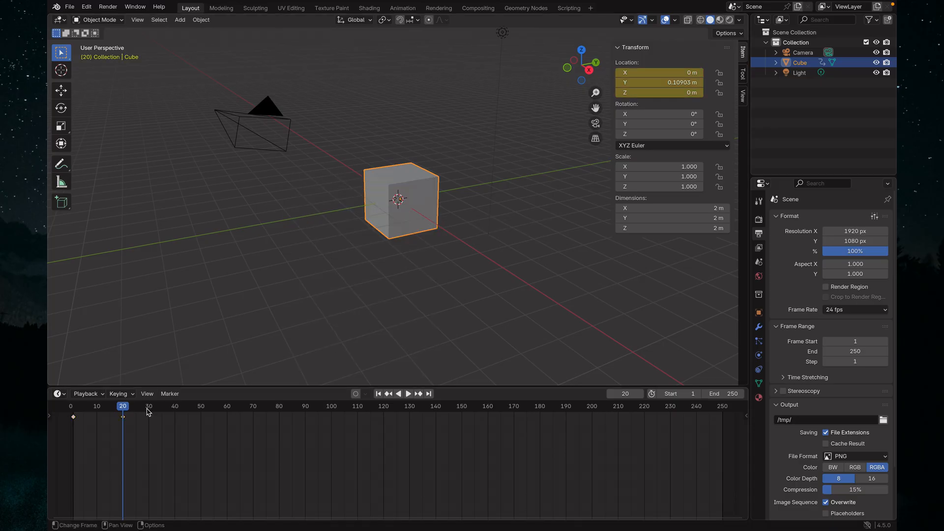
mouse_move(124, 409)
mouse_down()
mouse_move(139, 410)
mouse_move(123, 410)
mouse_up()
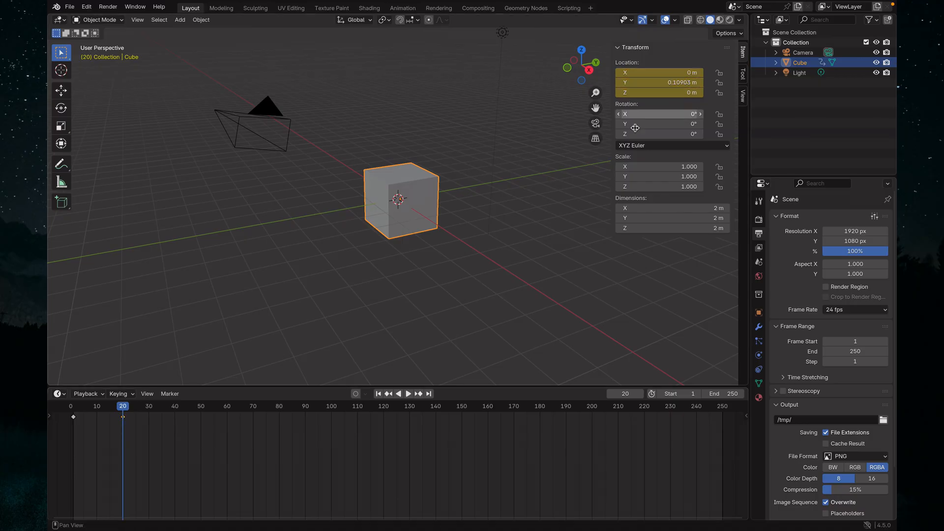
At frame 40, move the cube about 6.78 m along the global X axis and insert a Location keyframe.
middle_drag(349, 325, 400, 329)
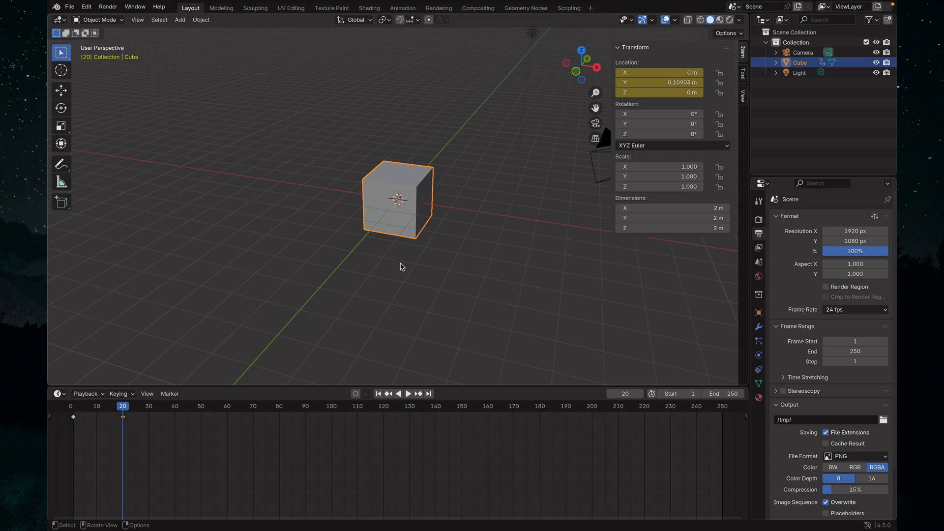
middle_drag(411, 268, 310, 259)
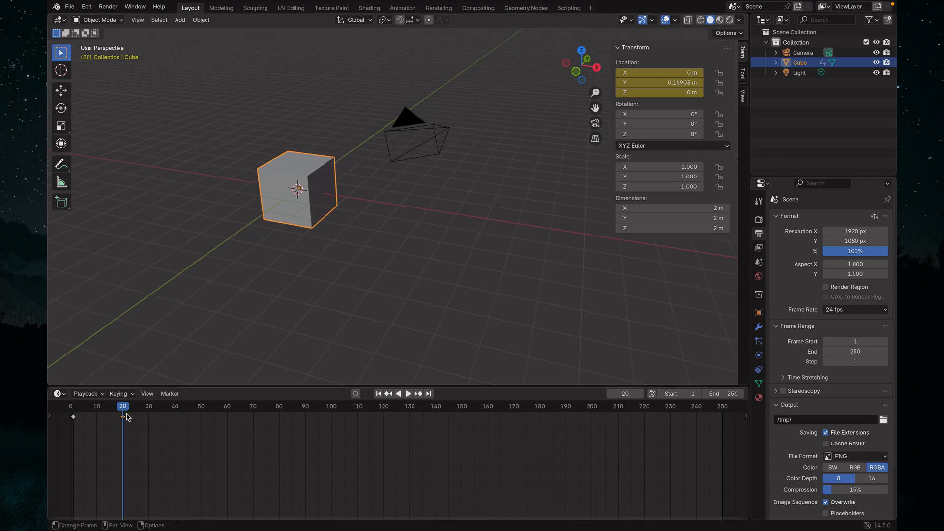
key(space)
key(space)
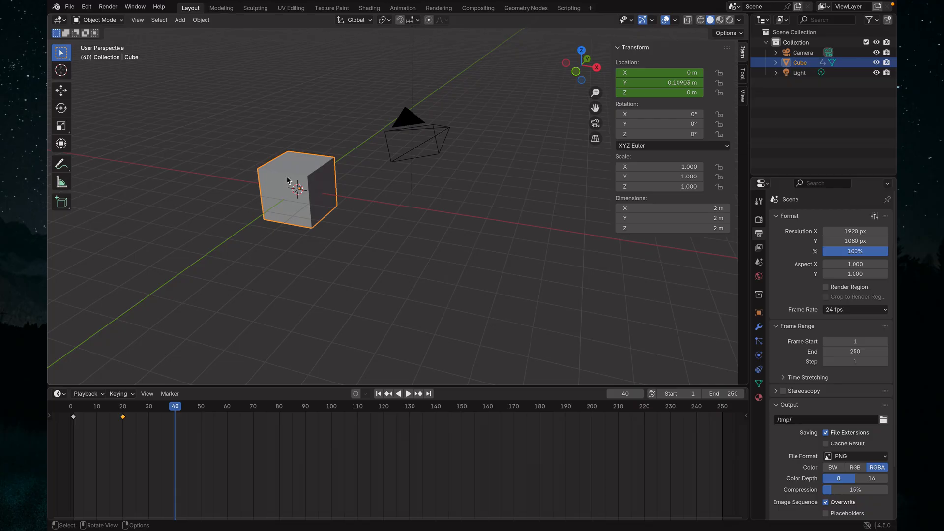
key(g)
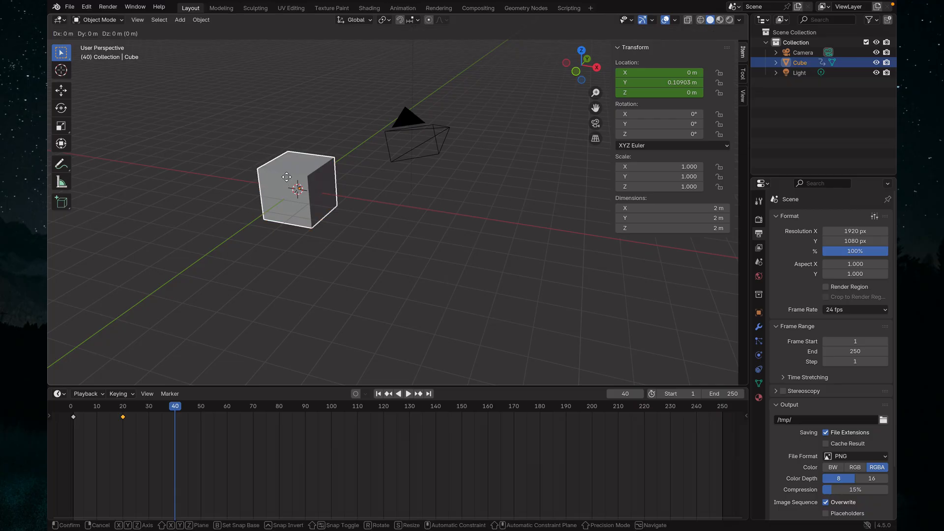
key(x)
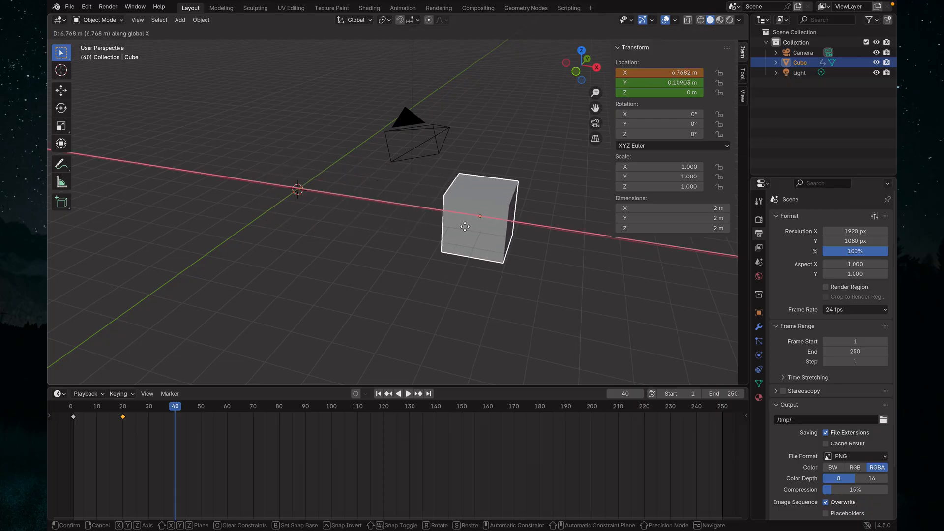
click(466, 229)
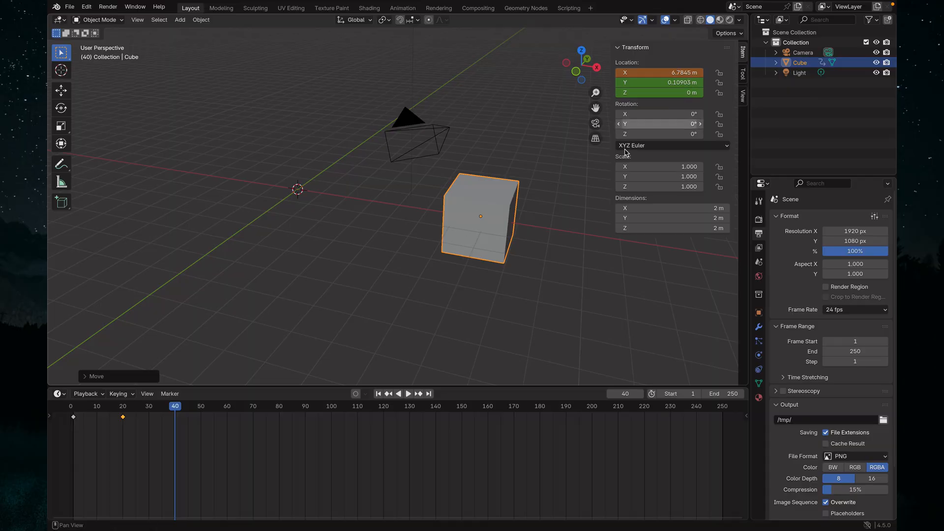
key(k)
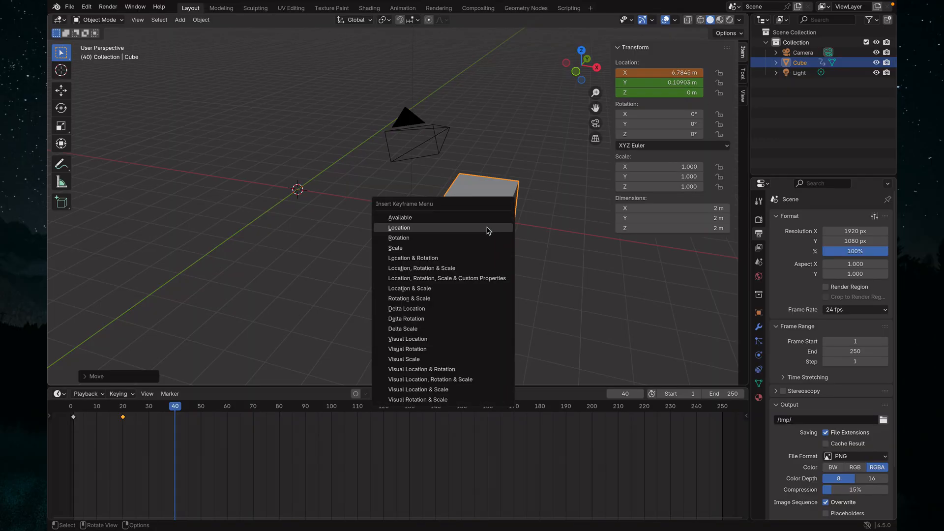
click(413, 233)
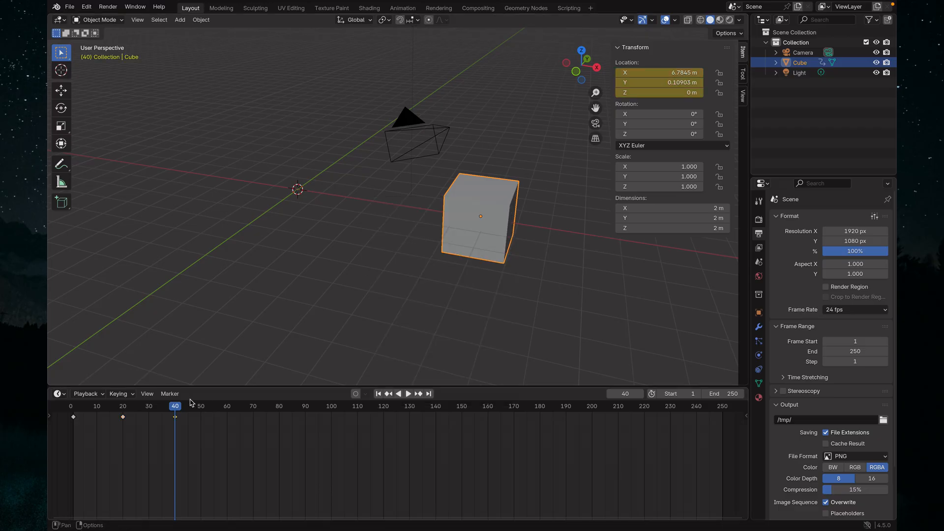
At frame 60, raise the cube about 4.22 m along the global Z axis and insert a Location keyframe.
drag(178, 415, 227, 413)
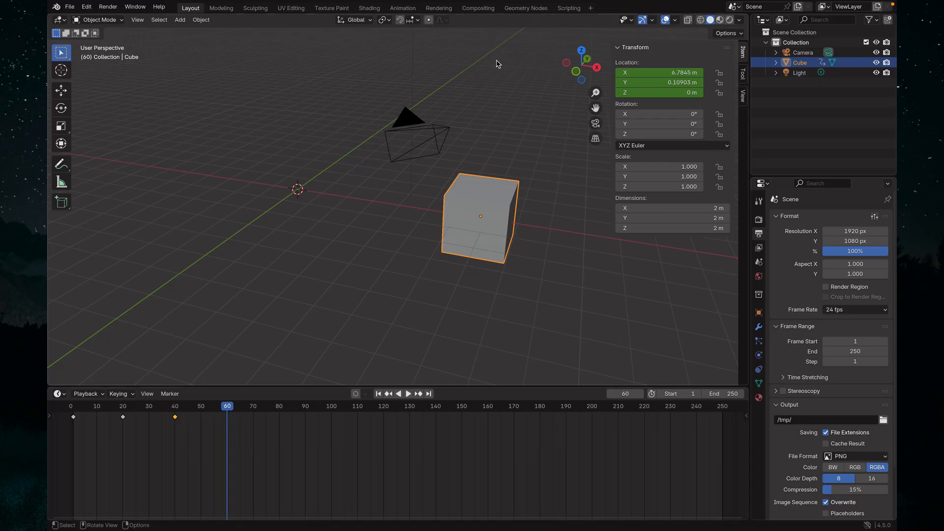
middle_drag(418, 254, 402, 276)
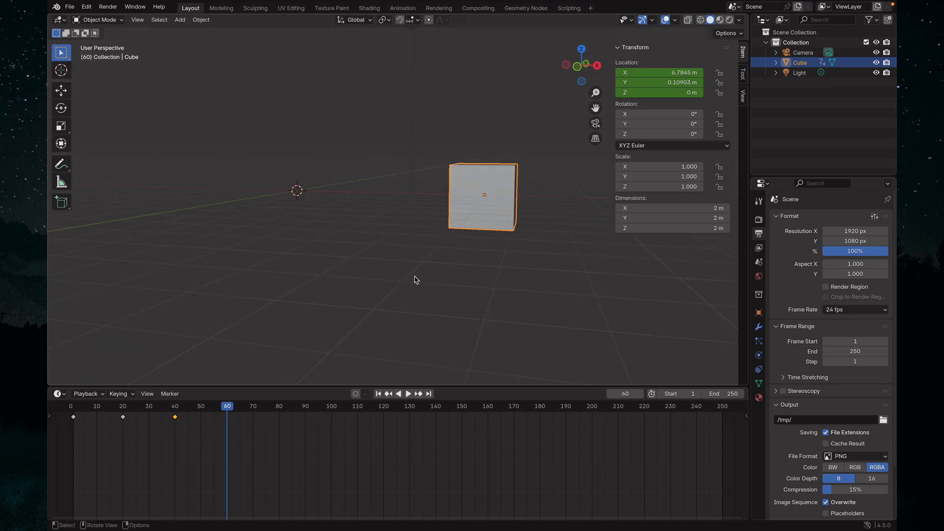
key(shift)
scroll(415, 277, up, 2)
scroll(414, 278, down, 3)
middle_drag(440, 258, 426, 301)
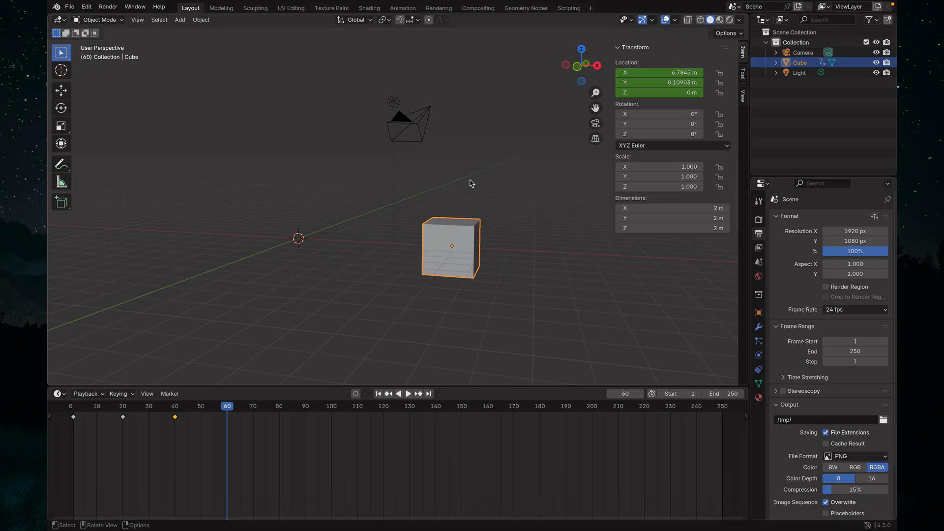
key(g)
key(z)
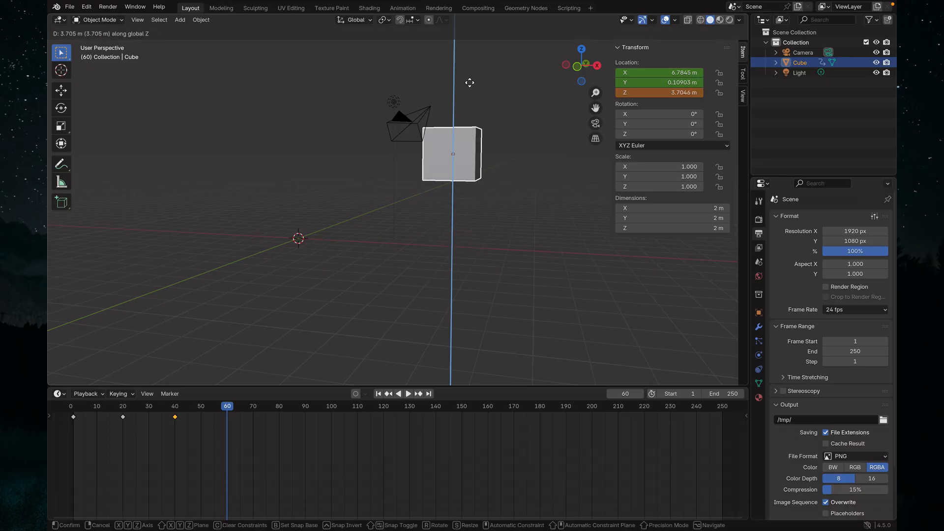
click(469, 118)
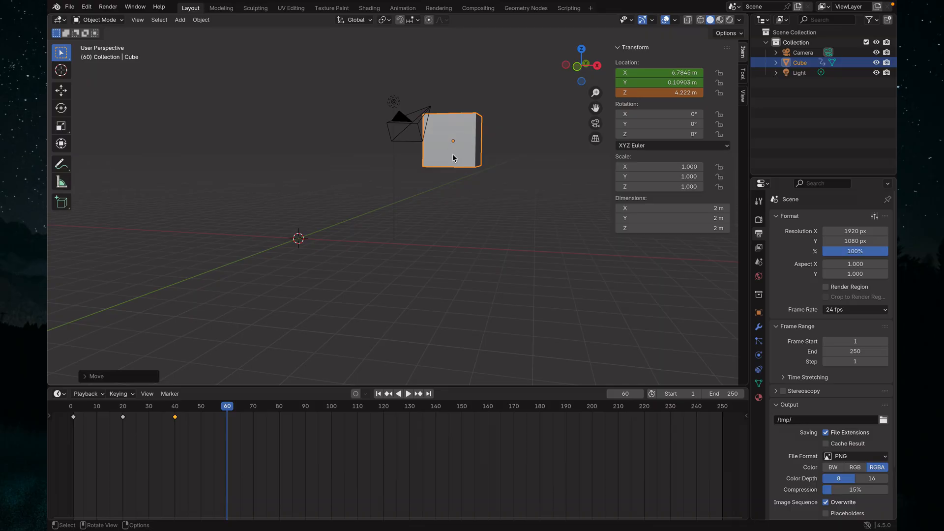
key(k)
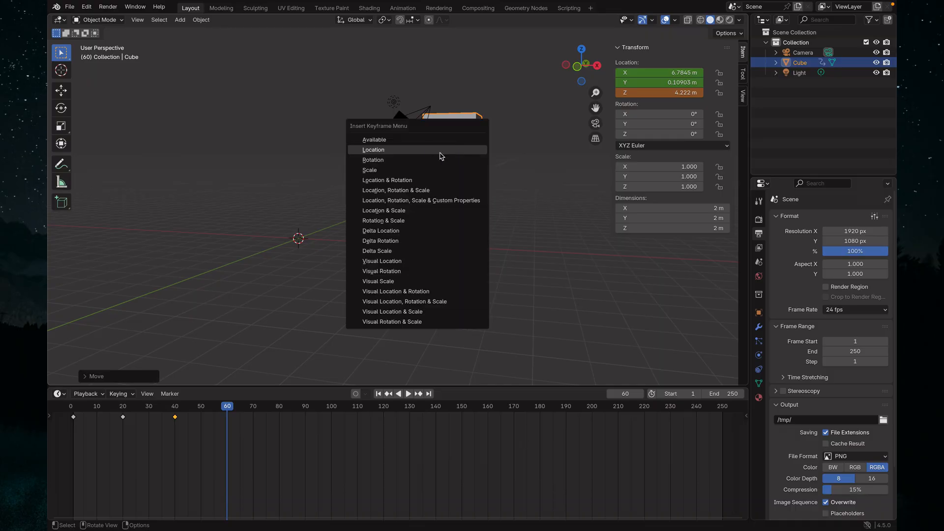
click(387, 154)
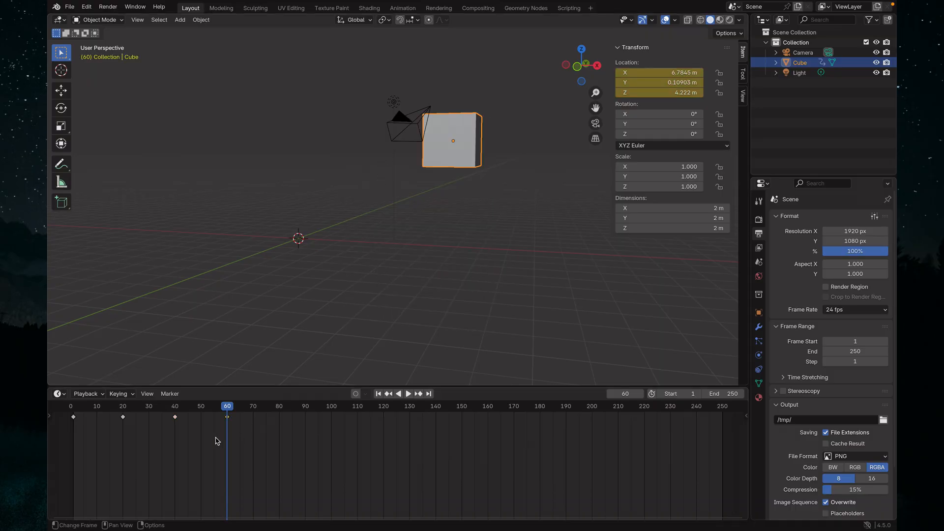
Play the cube's animation twice from frame 1 to just past the last keyframe, the second time from a higher viewpoint.
drag(227, 413, 74, 416)
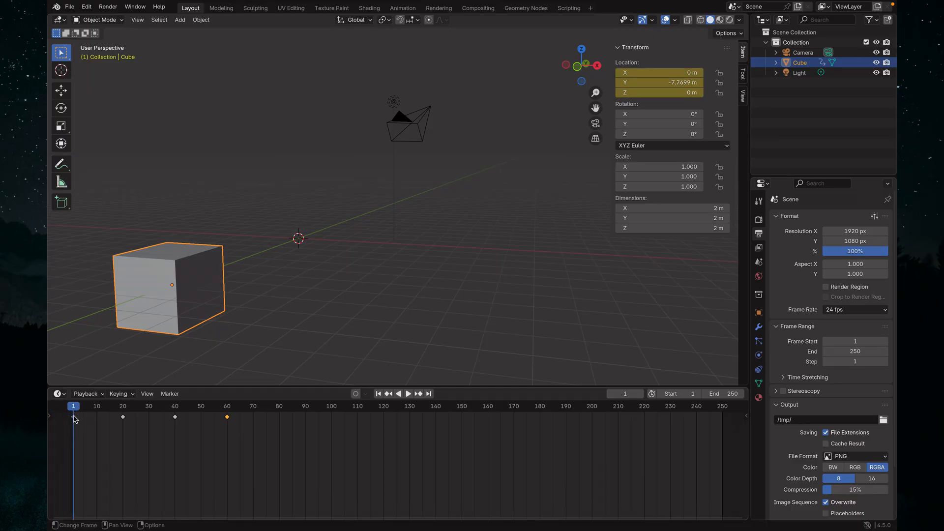
click(407, 394)
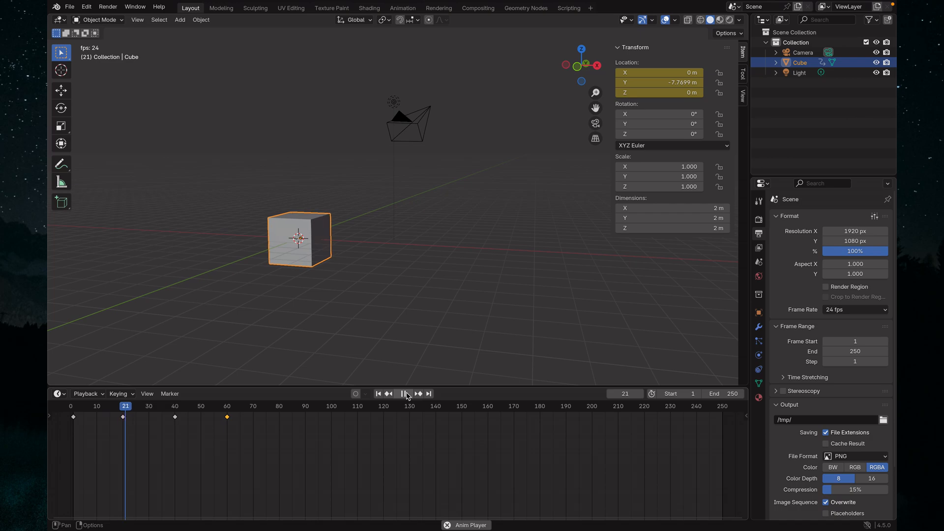
click(407, 394)
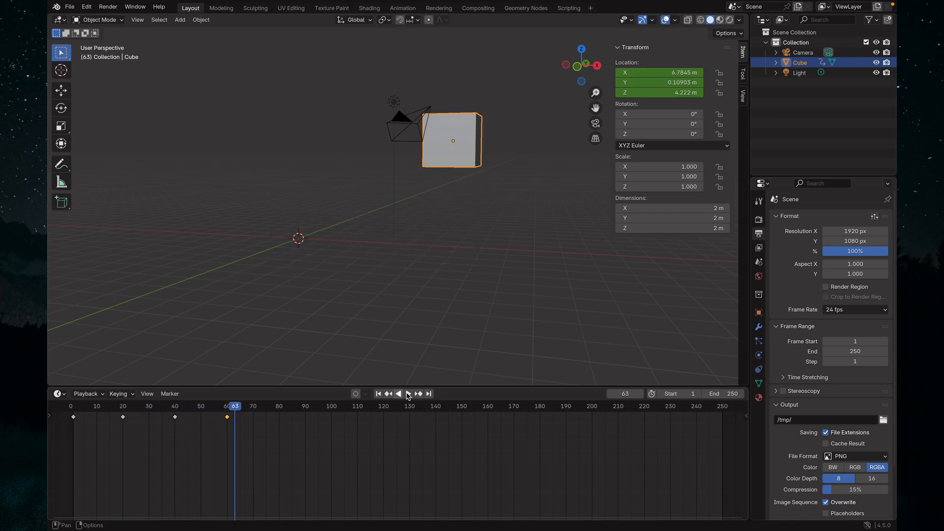
middle_drag(429, 347, 427, 360)
drag(237, 409, 73, 409)
key(space)
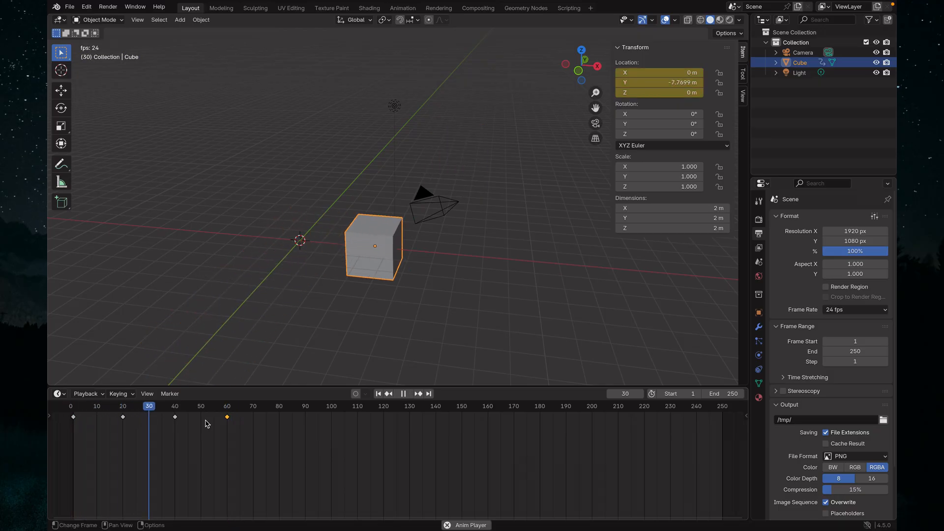
key(space)
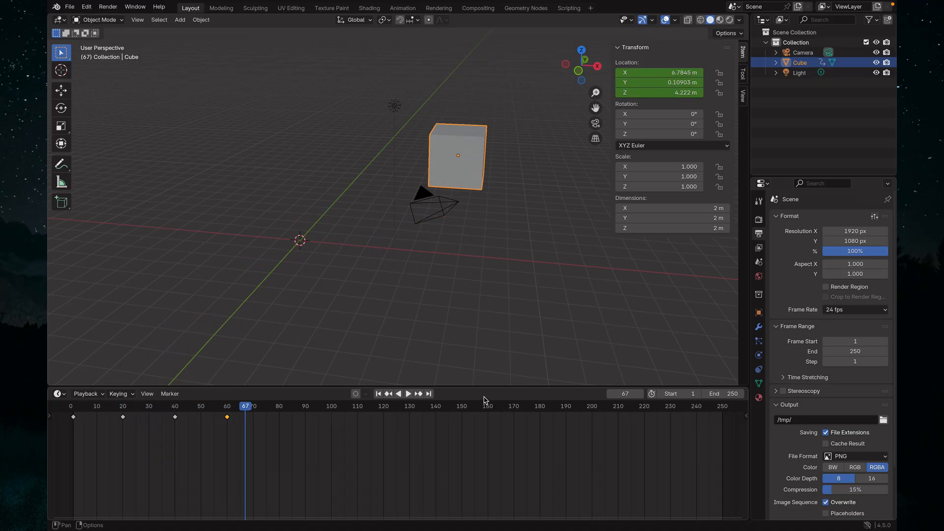
Play the animation in reverse, stop it, and play it forward from frame 2 past the last keyframe.
click(401, 395)
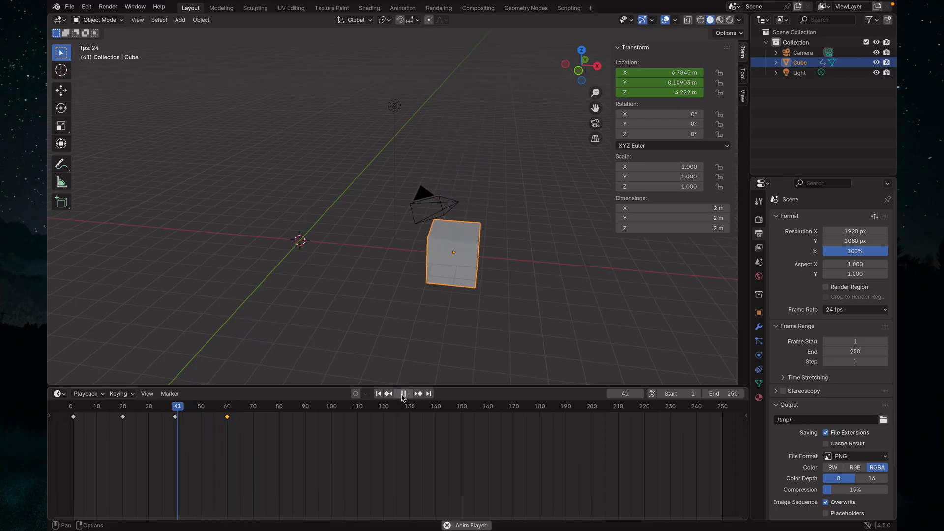
click(402, 394)
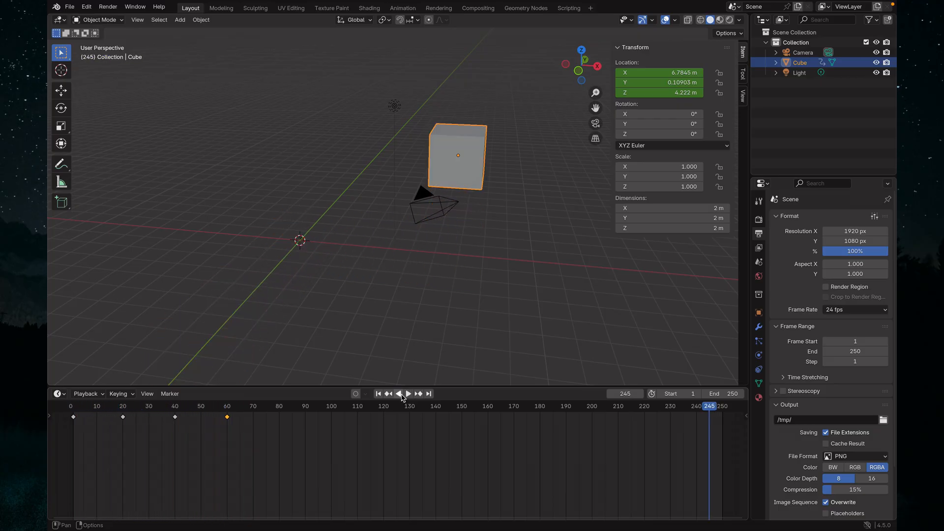
click(78, 413)
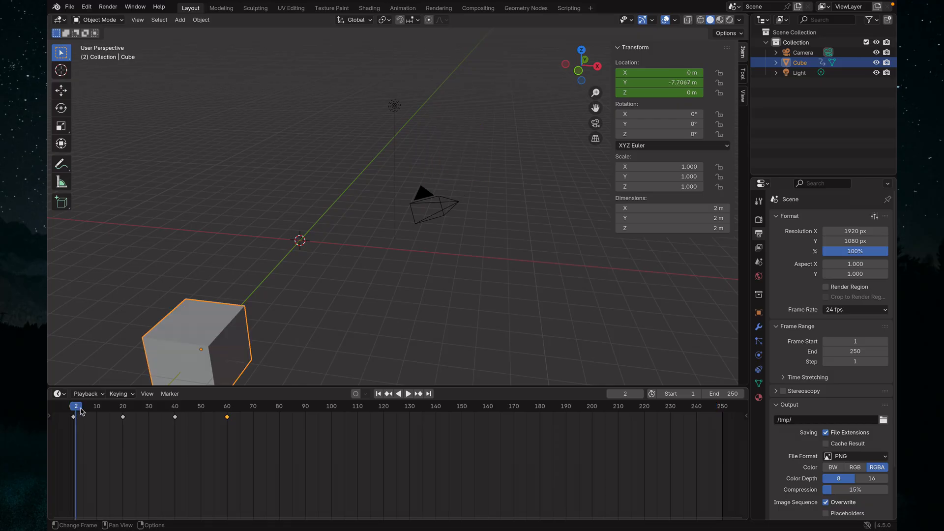
key(space)
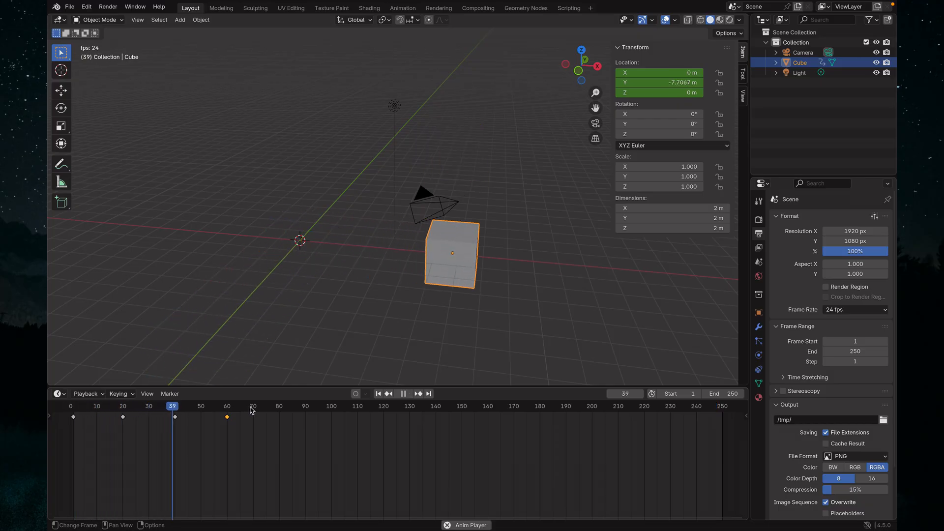
key(space)
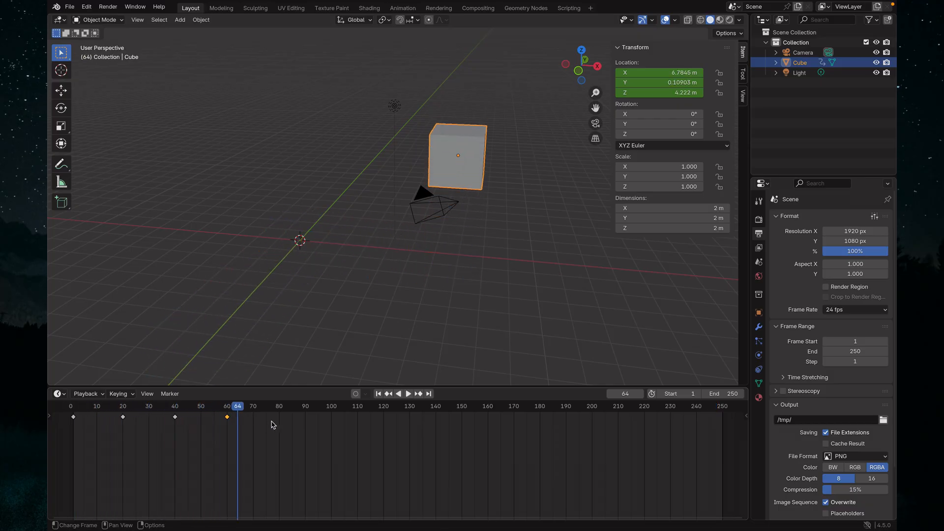
Scrub to frame 18, then deselect and reselect the cube to check when its keyframes are shown in the timeline.
drag(92, 413, 118, 416)
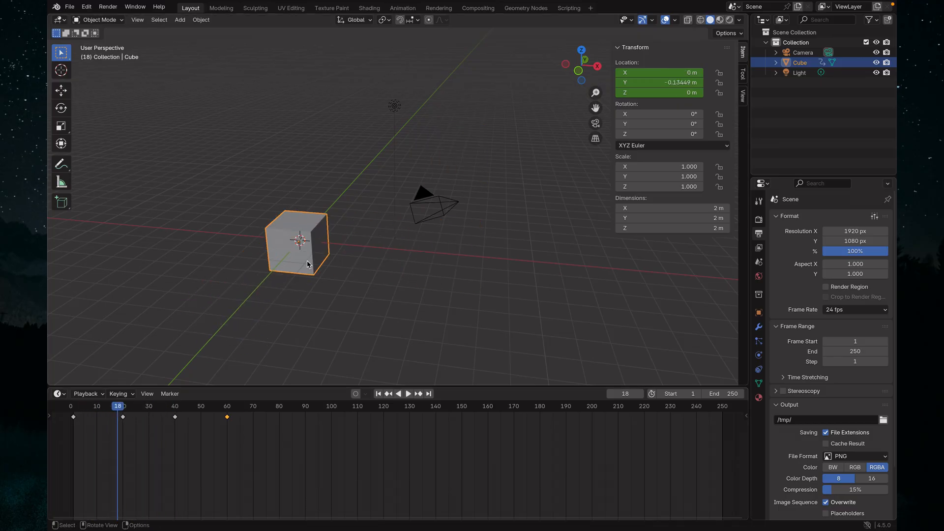
drag(263, 428, 58, 416)
click(292, 320)
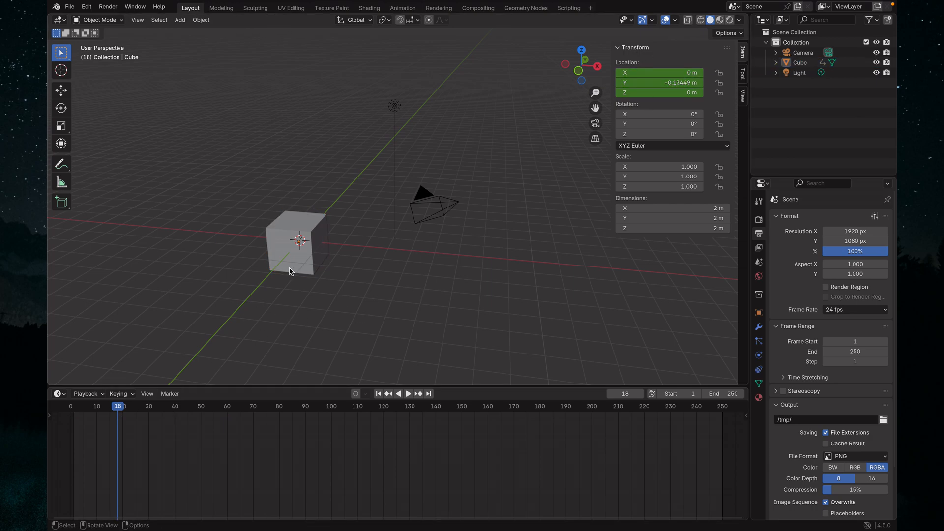
click(303, 221)
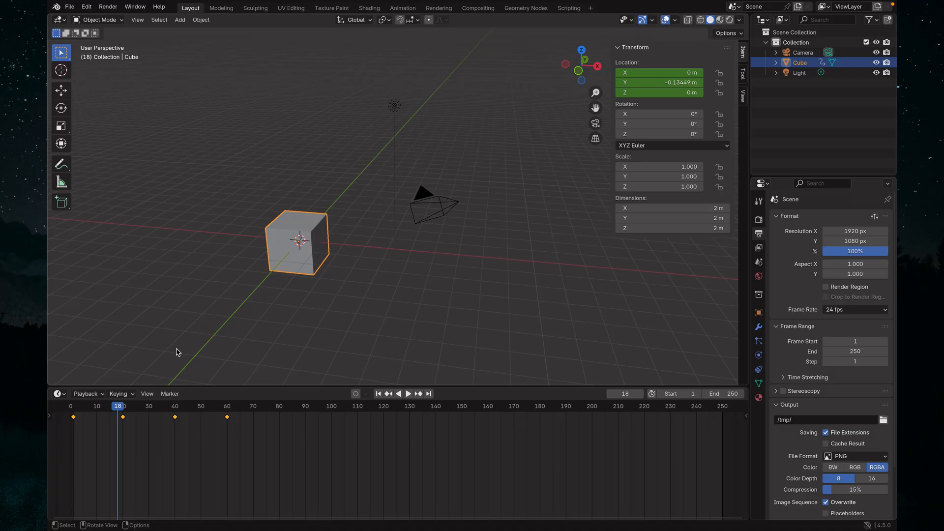
Scrub the timeline across frames 20, 27 and 40 and back to frame 2 to review the cube's motion between keyframes.
drag(104, 413, 124, 409)
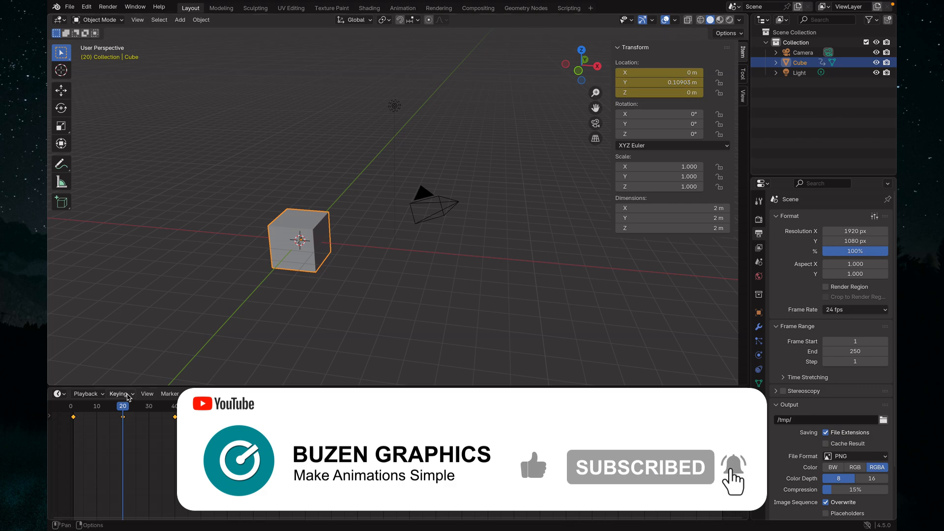
key(space)
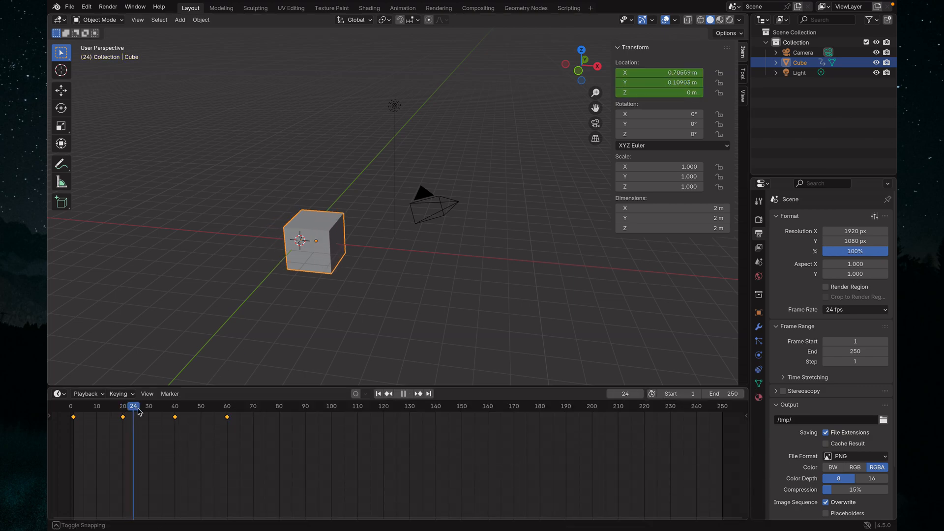
drag(122, 411, 143, 413)
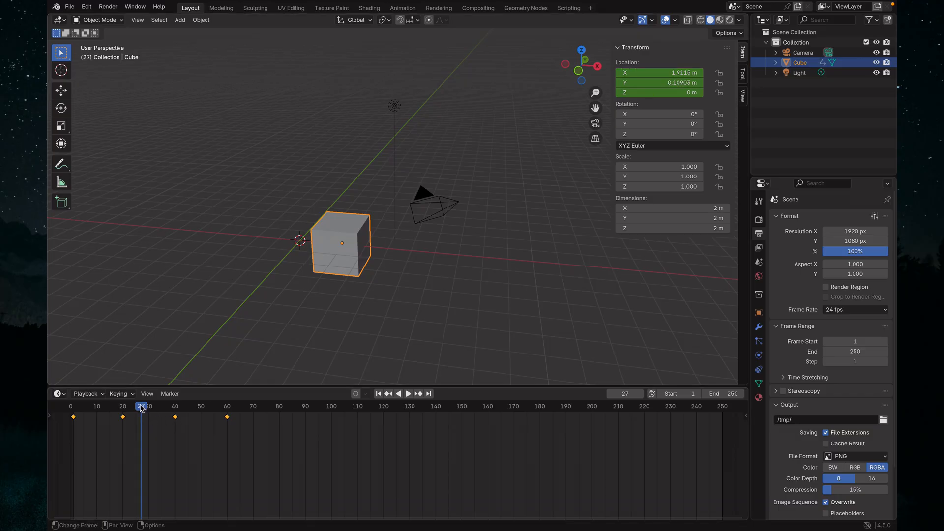
drag(141, 408, 176, 431)
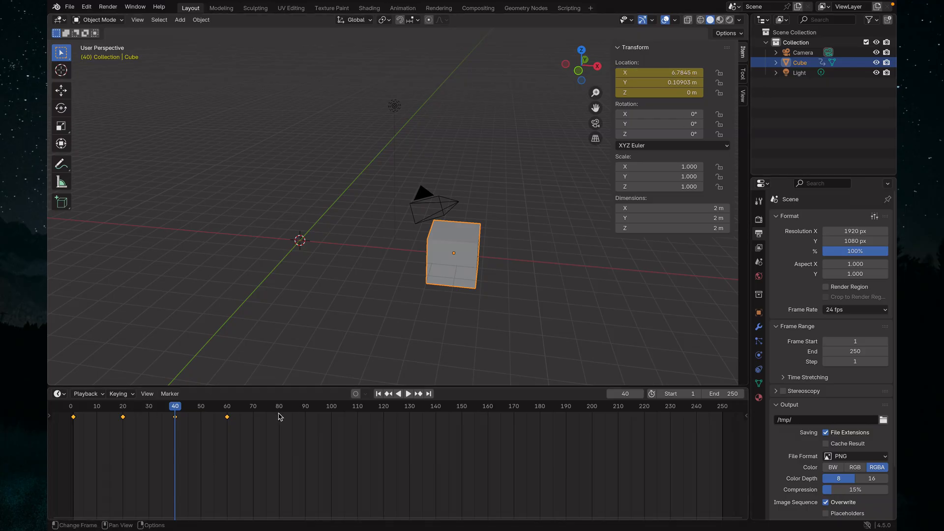
drag(176, 411, 76, 413)
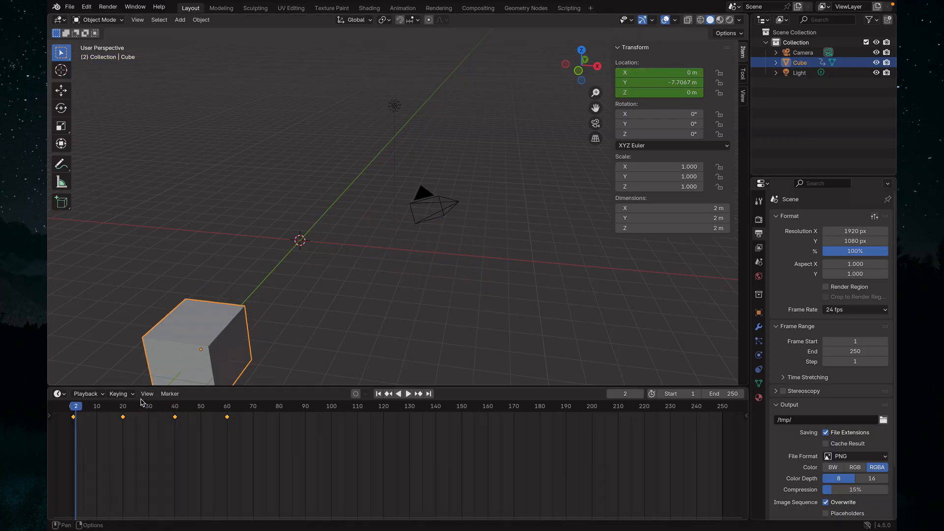
Hide and reshow the transform sidebar, and deselect and reselect the cube to check its keyframes from another viewing angle.
click(503, 229)
key(n)
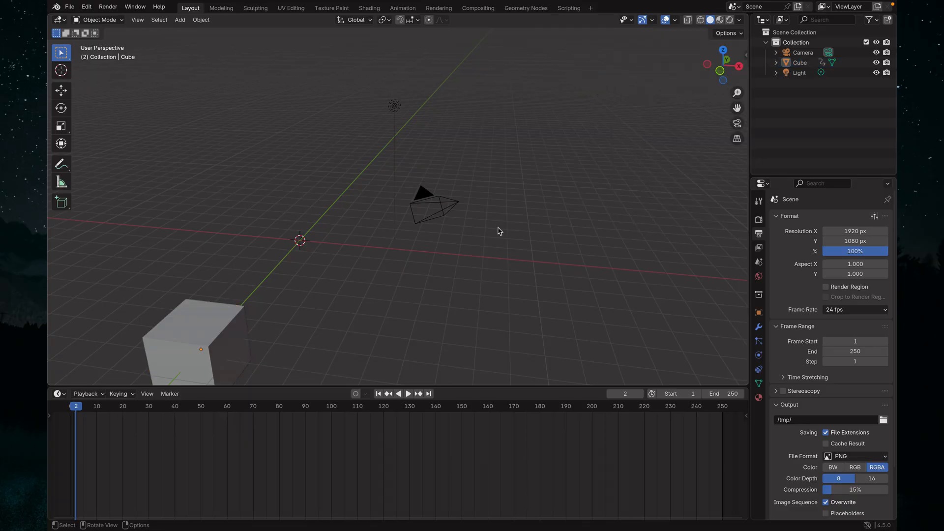
key(n)
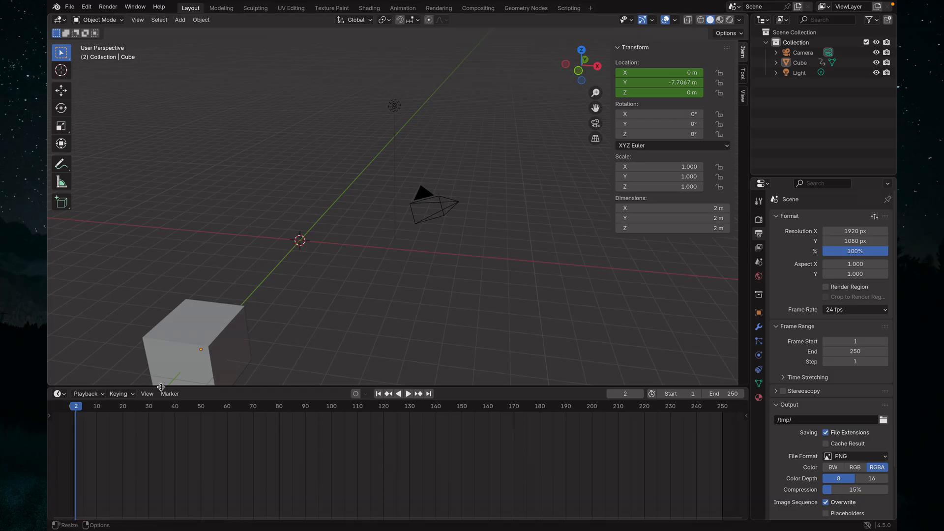
click(209, 327)
middle_drag(265, 331, 178, 377)
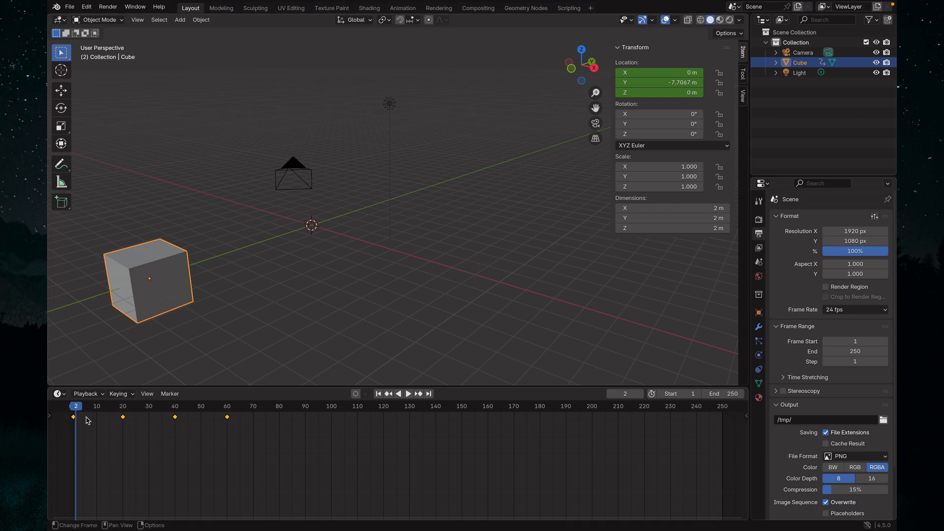
click(348, 297)
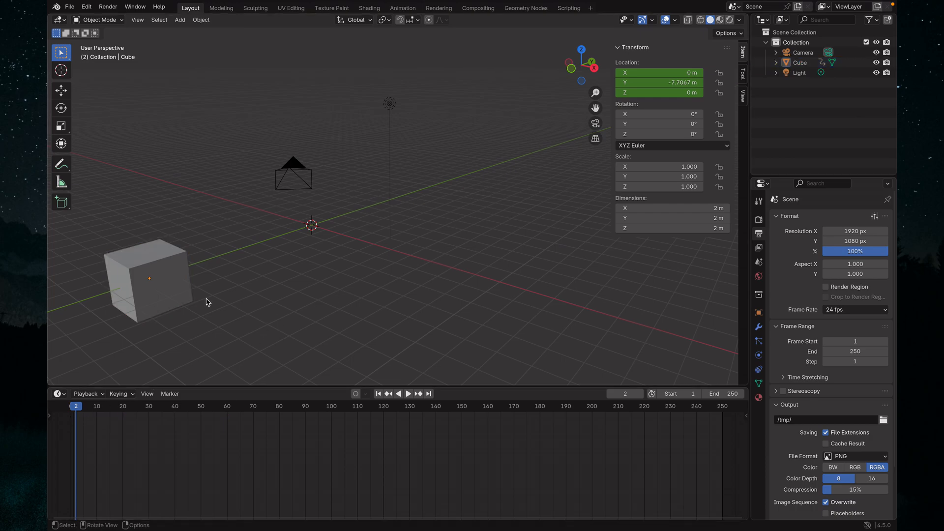
click(173, 287)
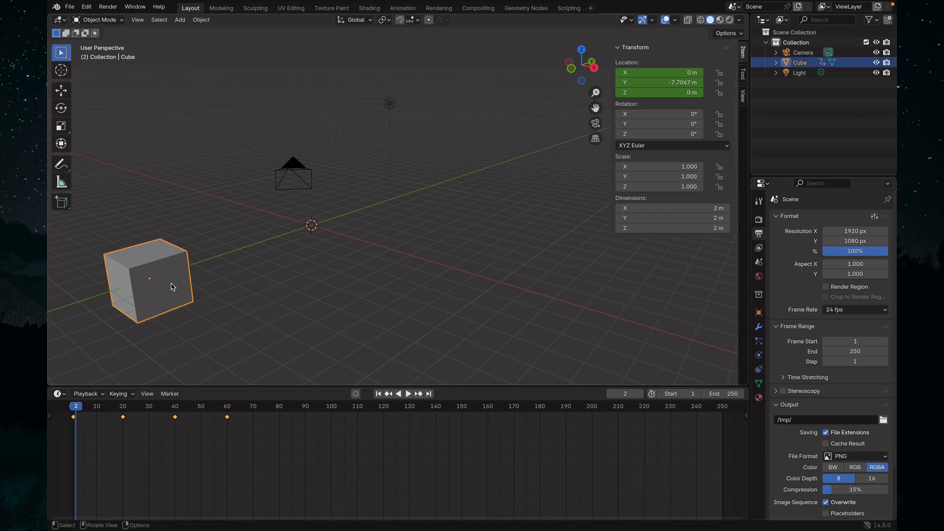
Play the cube's animation from frame 2 past the last keyframe, stop it and return to frame 1.
key(space)
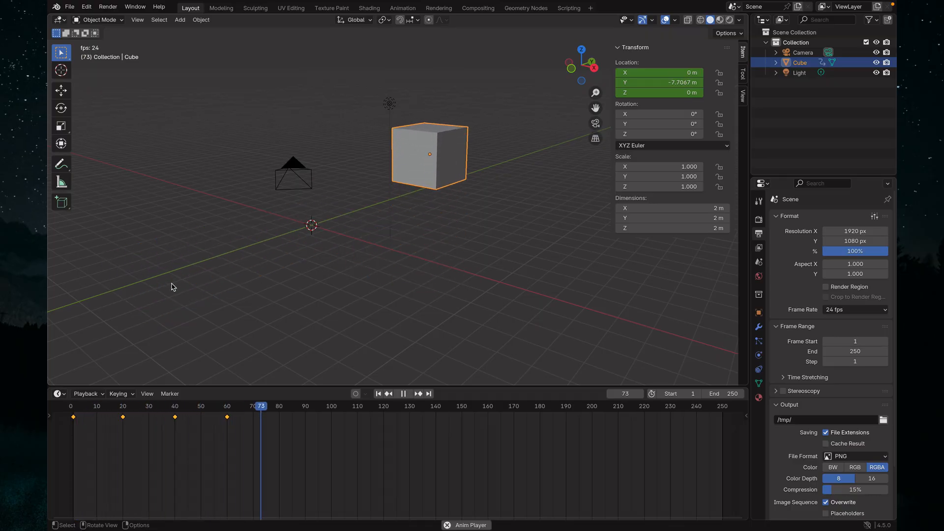
key(space)
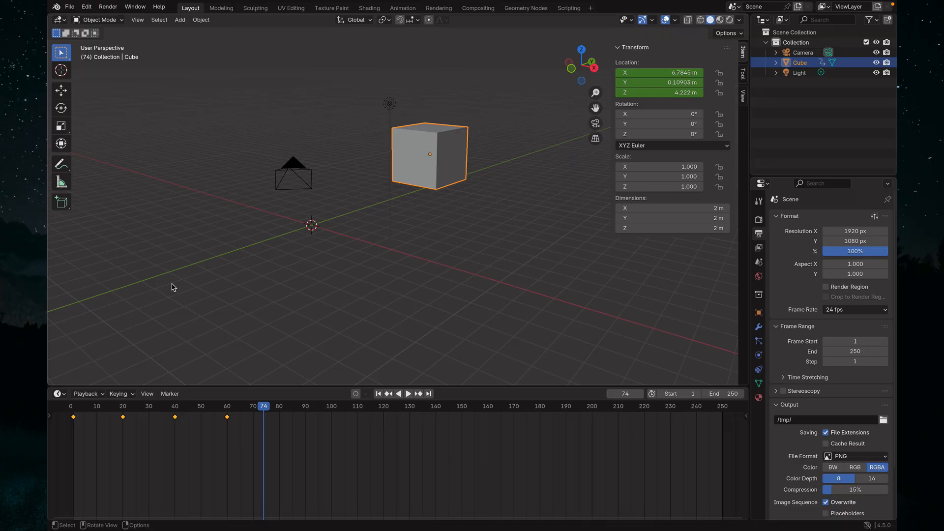
drag(263, 416, 74, 445)
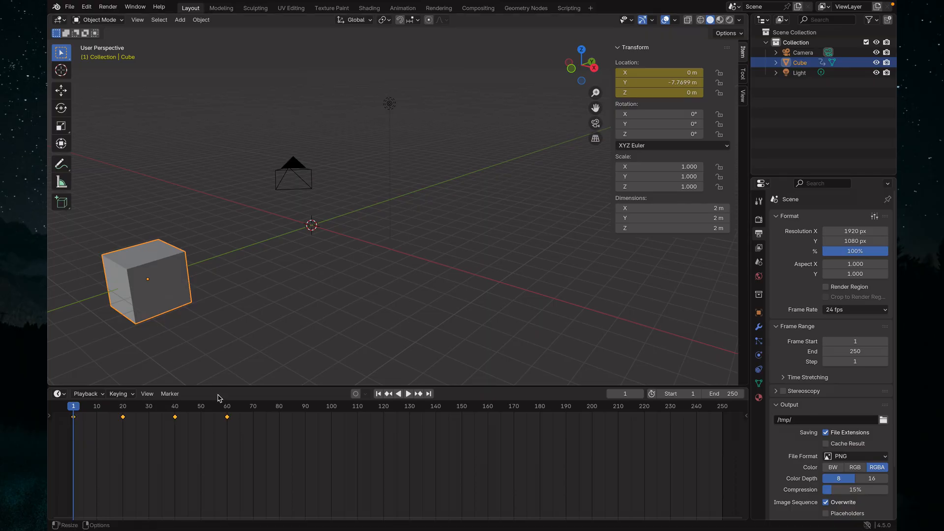
Set the interpolation mode of the cube's selected keyframes to Bézier.
right_click(228, 420)
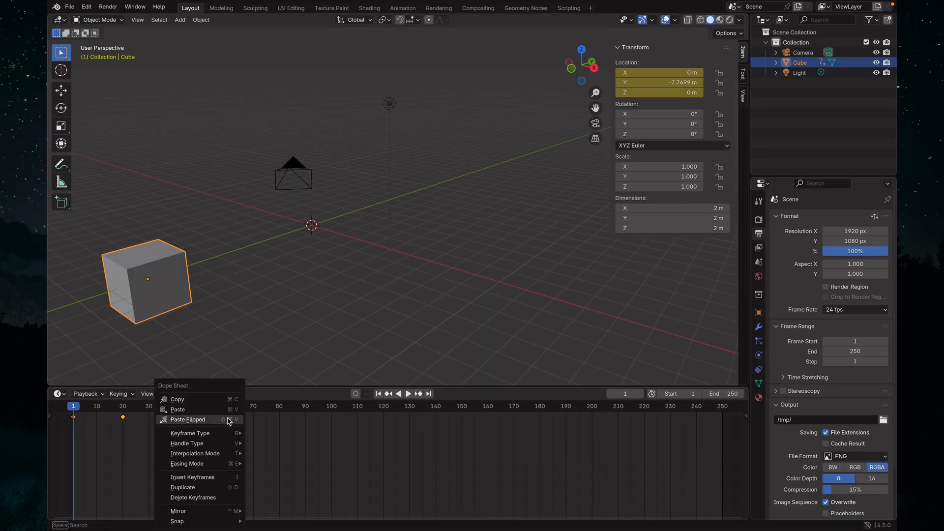
mouse_move(207, 446)
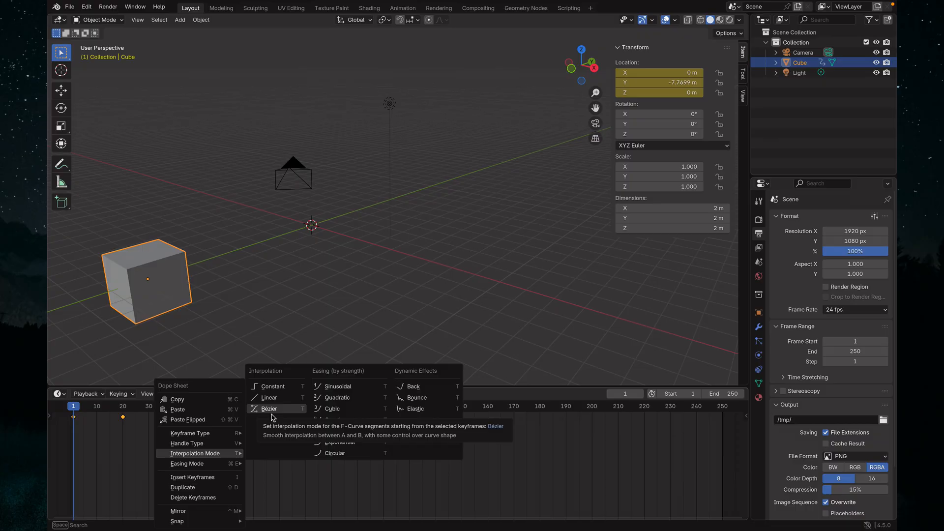
click(271, 416)
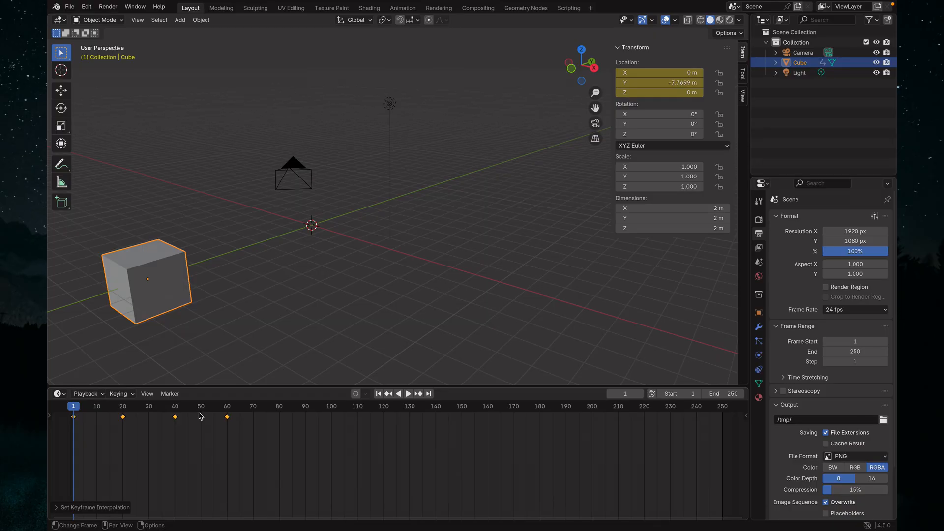
Play the animation three times from frame 1 past the last keyframe to examine the Bézier easing.
key(space)
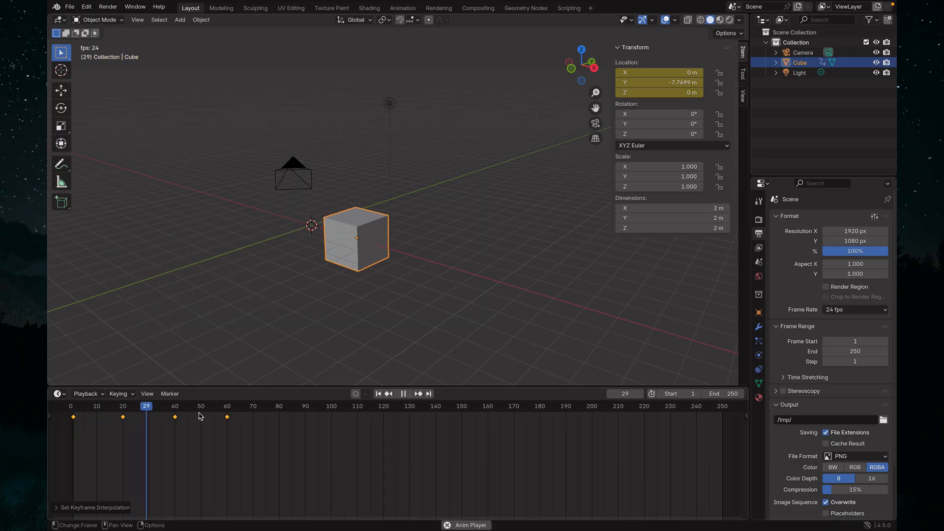
key(space)
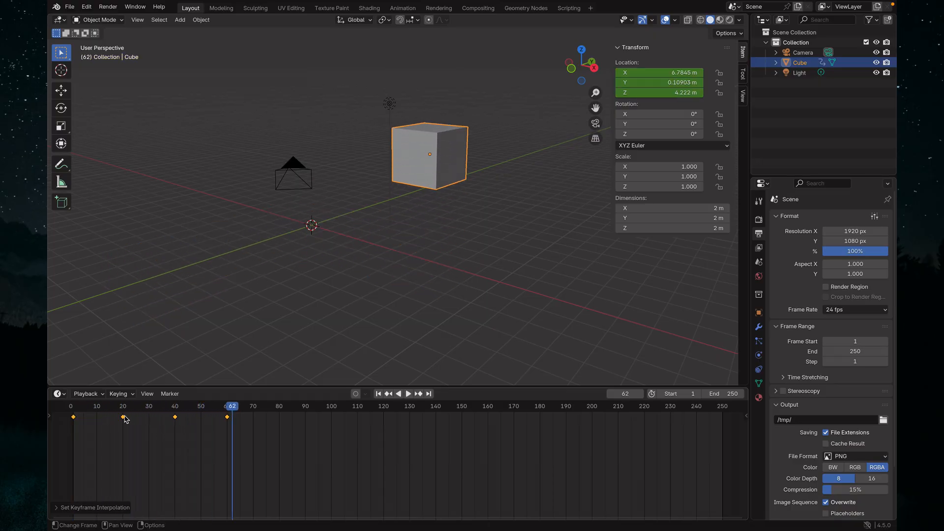
click(74, 409)
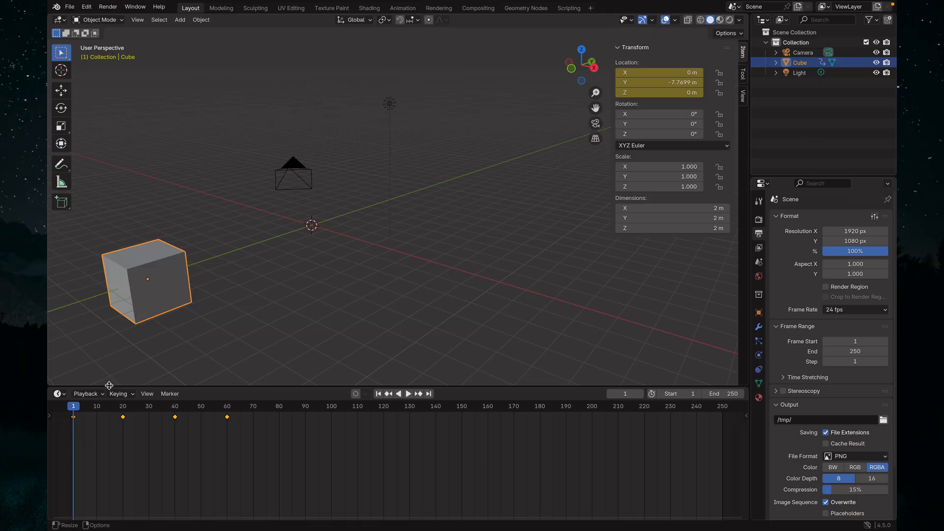
key(space)
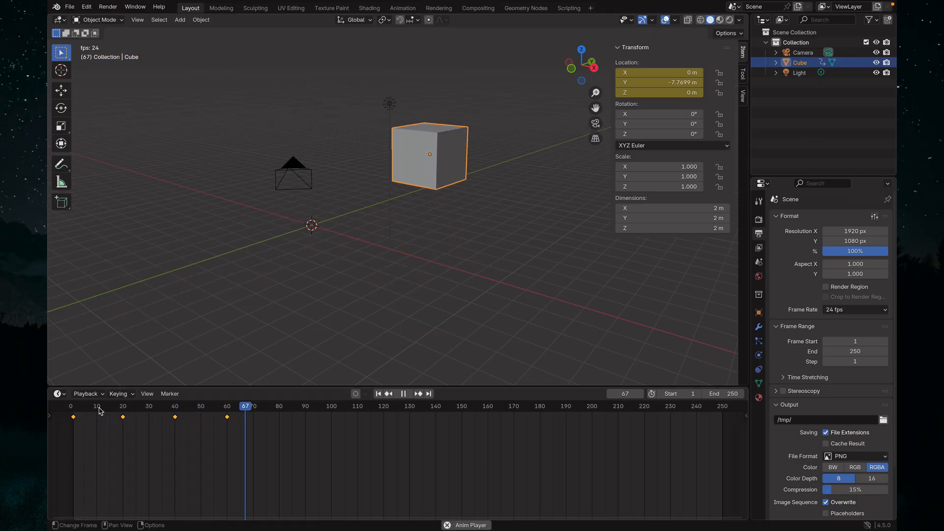
key(space)
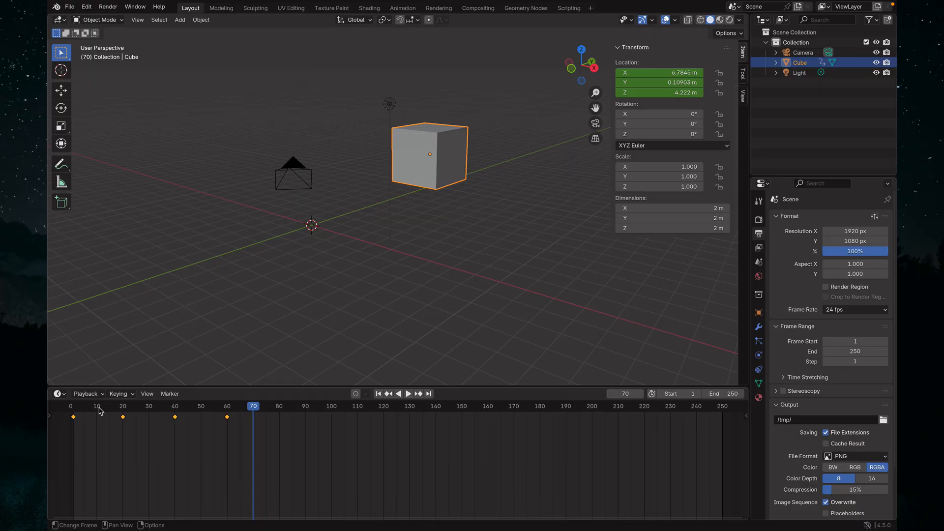
click(75, 413)
key(space)
key(space)
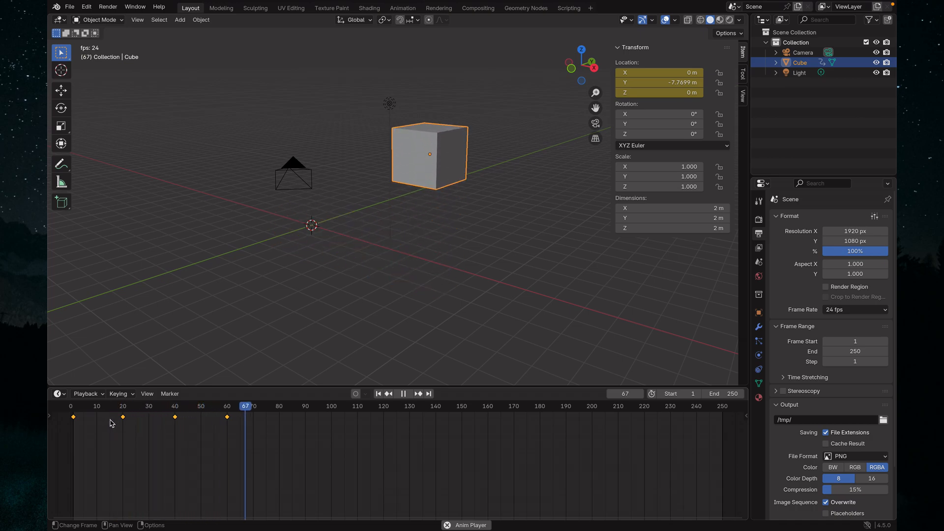
key(space)
Play the animation from frame 1, pause it at frame 22, and resume it until frame 75.
click(75, 417)
key(space)
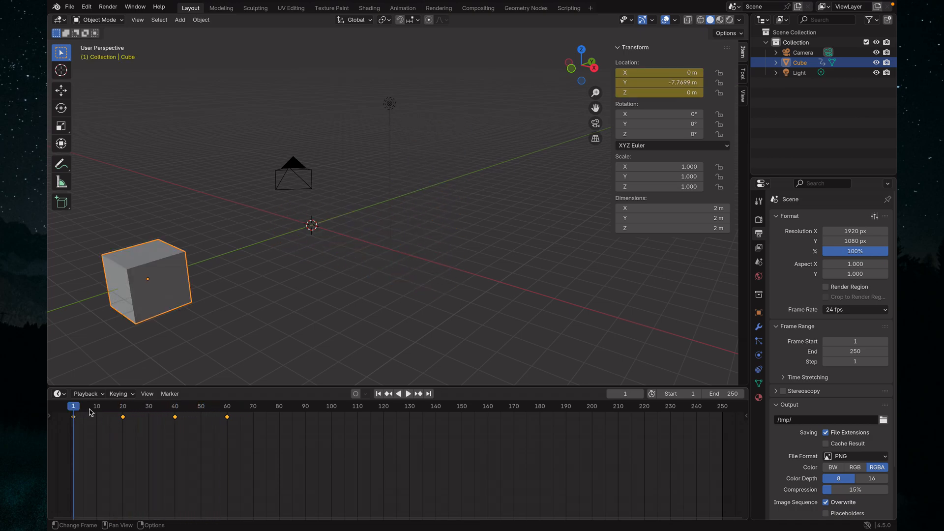
key(space)
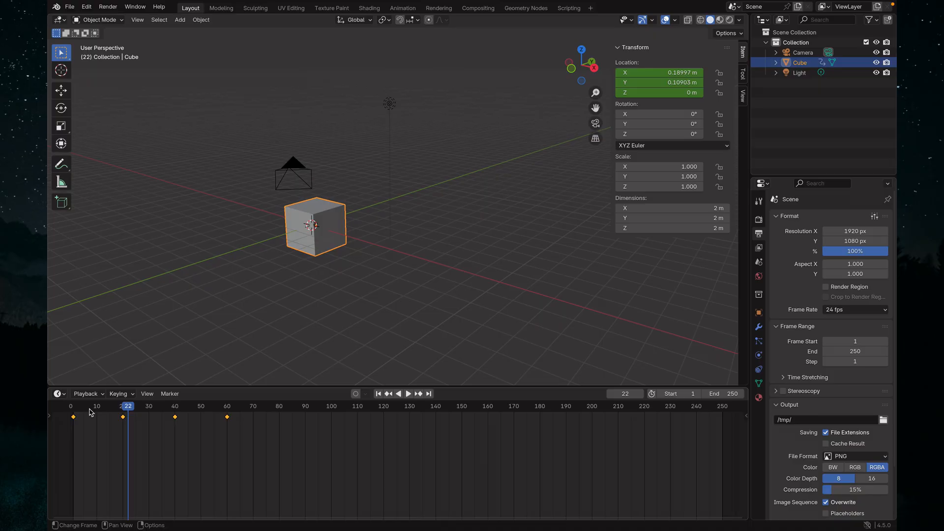
key(space)
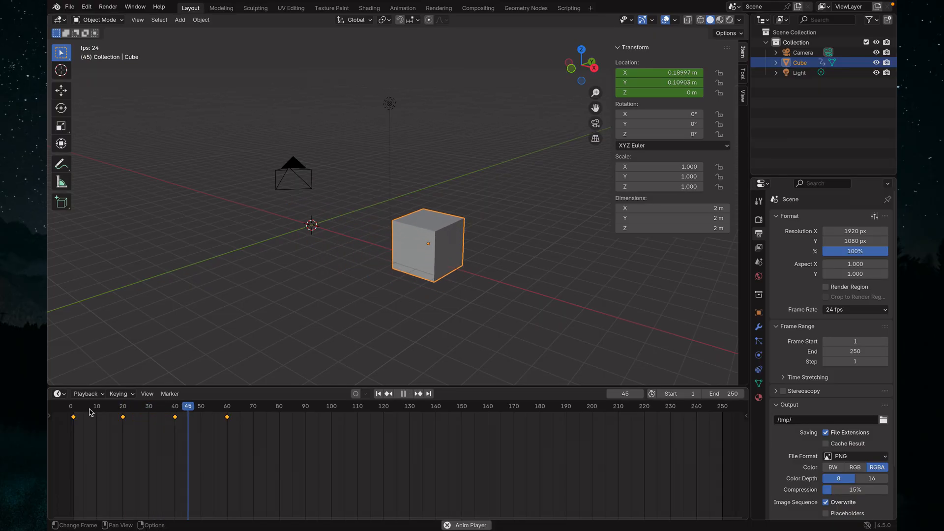
key(space)
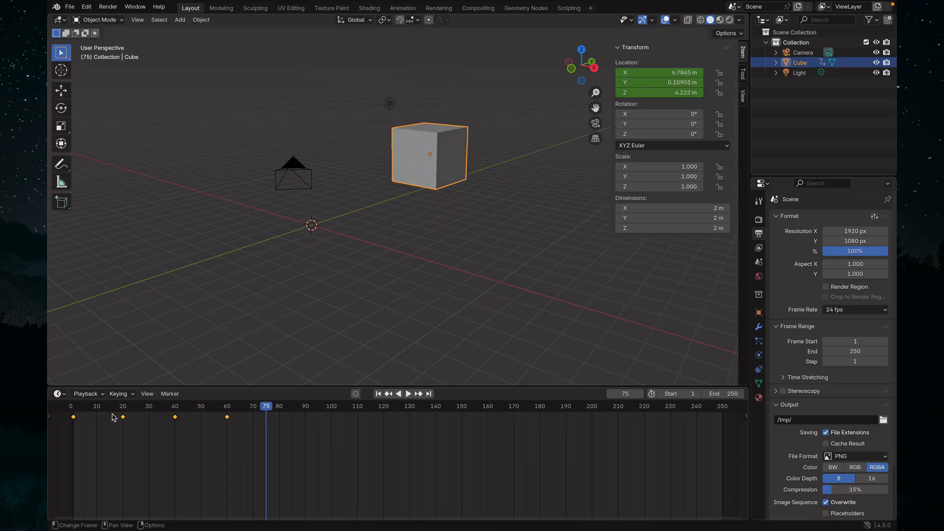
Return to frame 1 and set the interpolation mode of the cube's keyframes to Linear.
click(74, 414)
right_click(229, 422)
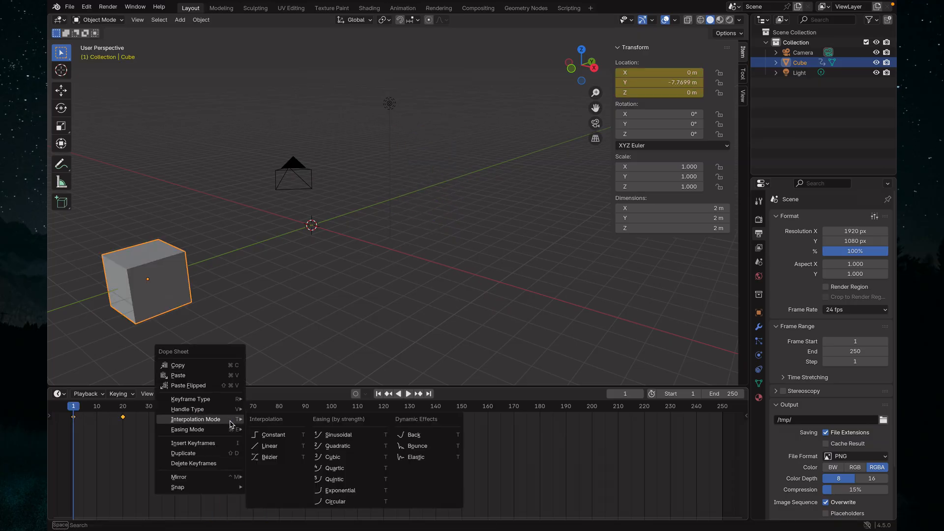
mouse_move(224, 423)
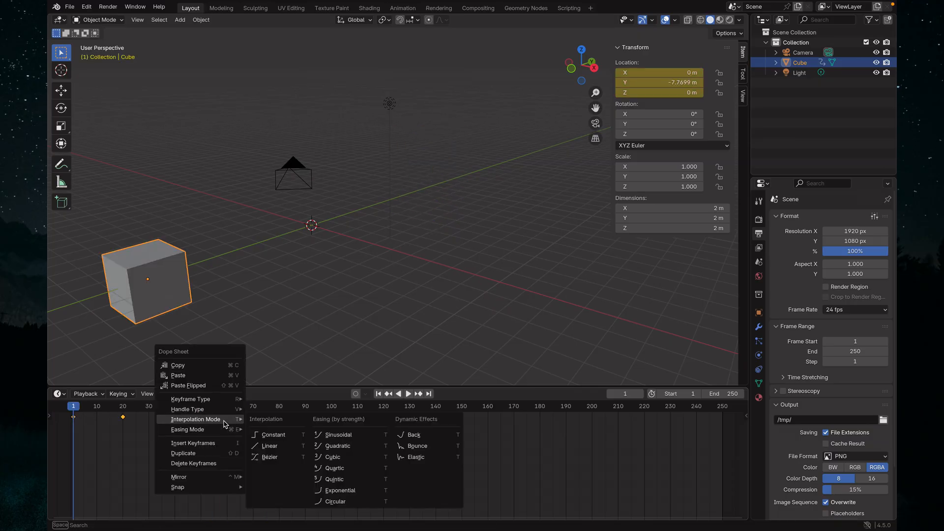
click(278, 448)
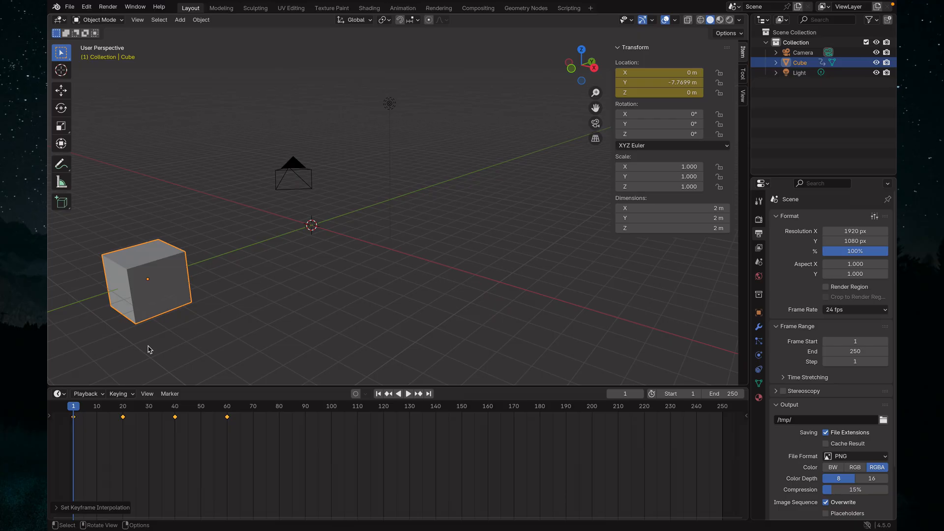
Play the animation twice from frame 1 to frame 59 to examine the linear motion.
key(space)
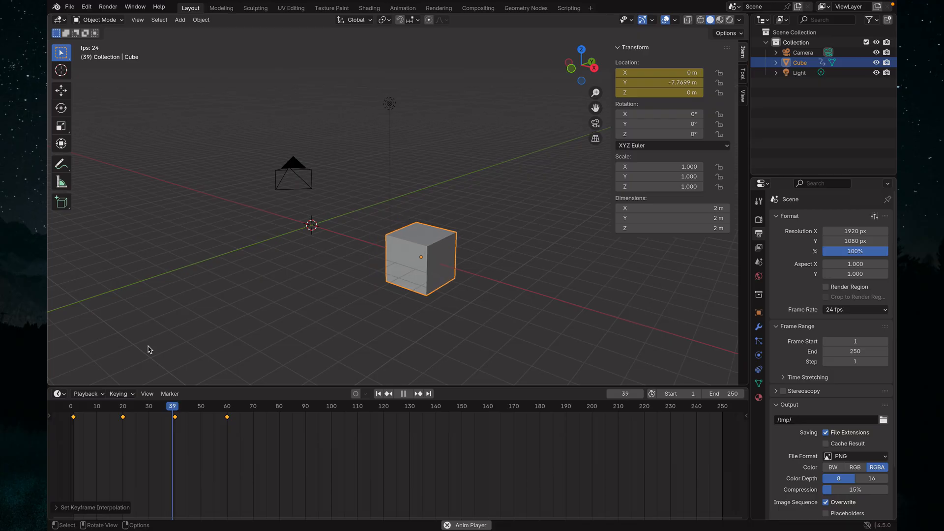
key(space)
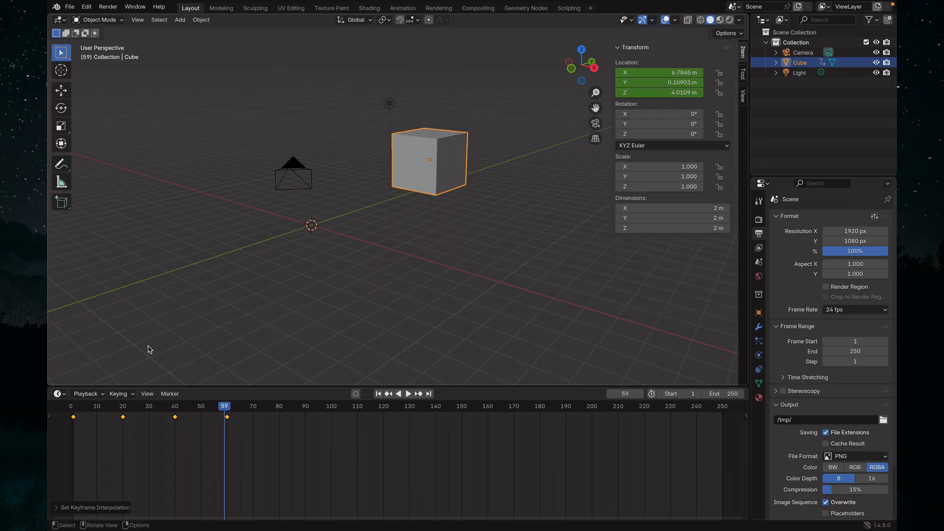
click(73, 410)
key(space)
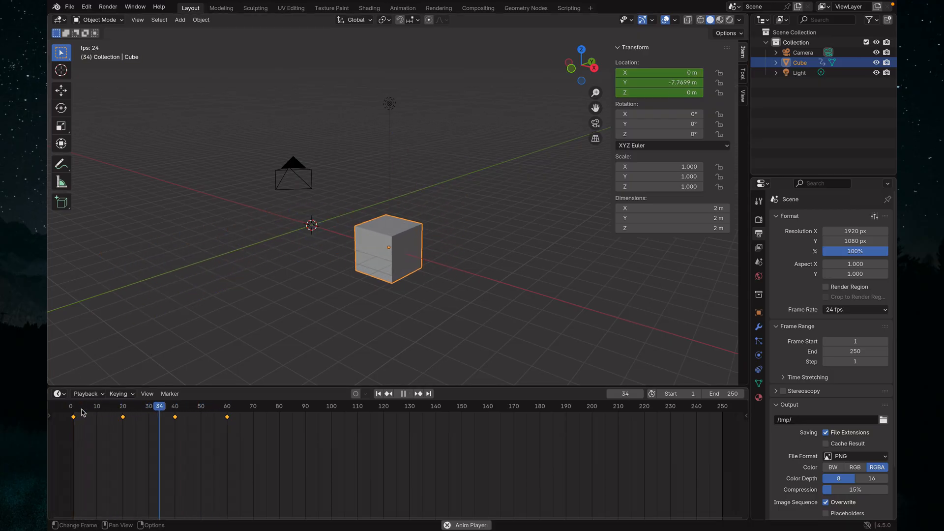
key(space)
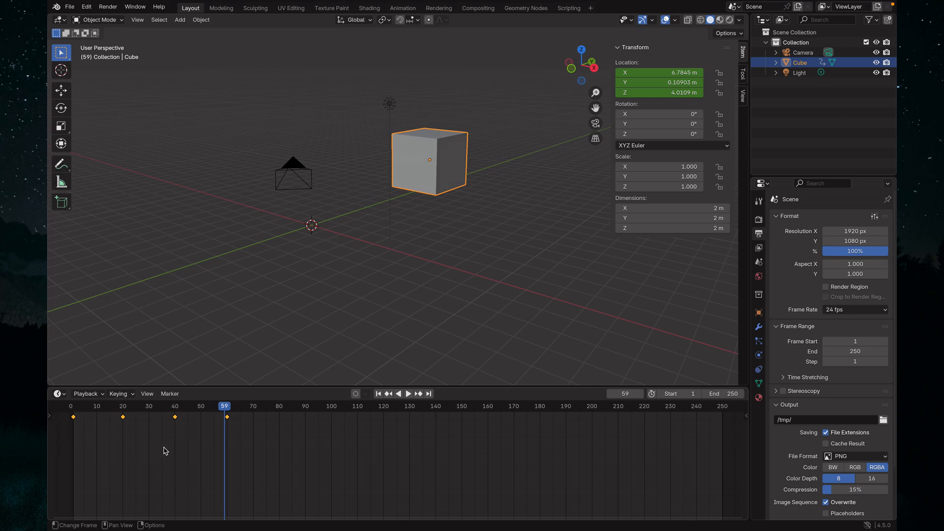
Set the interpolation mode of the cube's keyframes to Bézier again and move the playhead to frame 2.
right_click(227, 421)
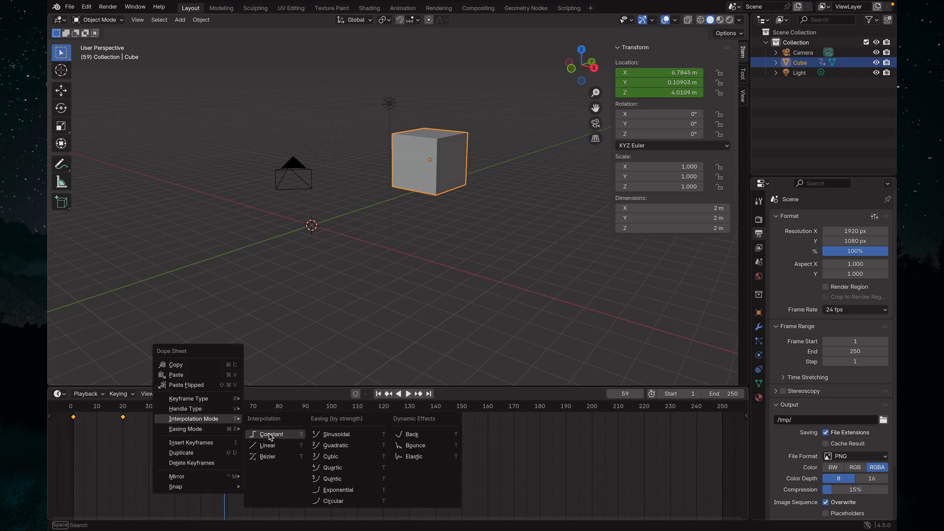
click(268, 456)
click(75, 413)
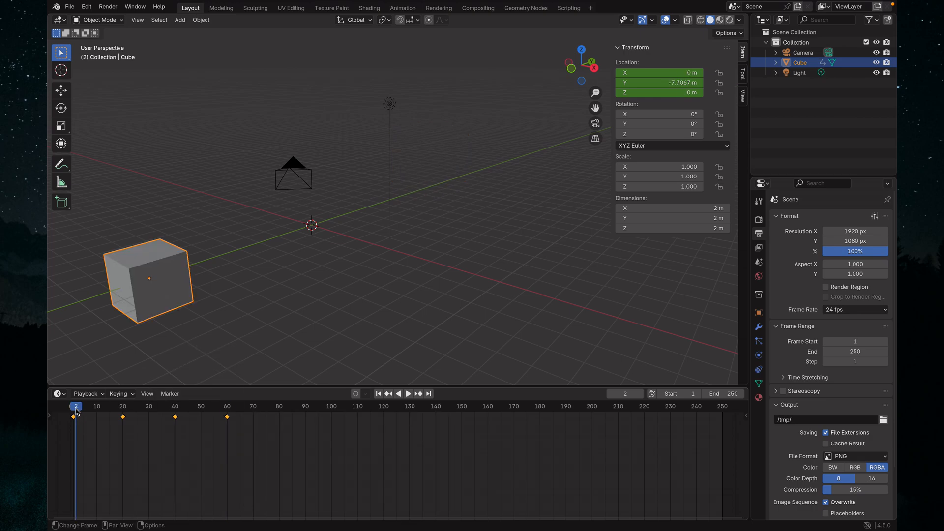
Play the animation from frame 2 to frame 61, and set the interpolation mode of the cube's keyframes to Linear.
key(space)
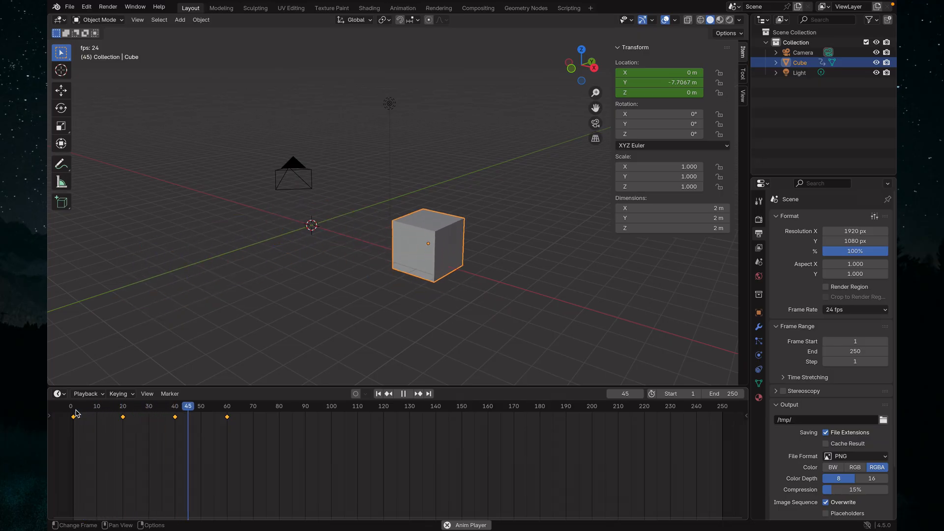
key(space)
right_click(227, 424)
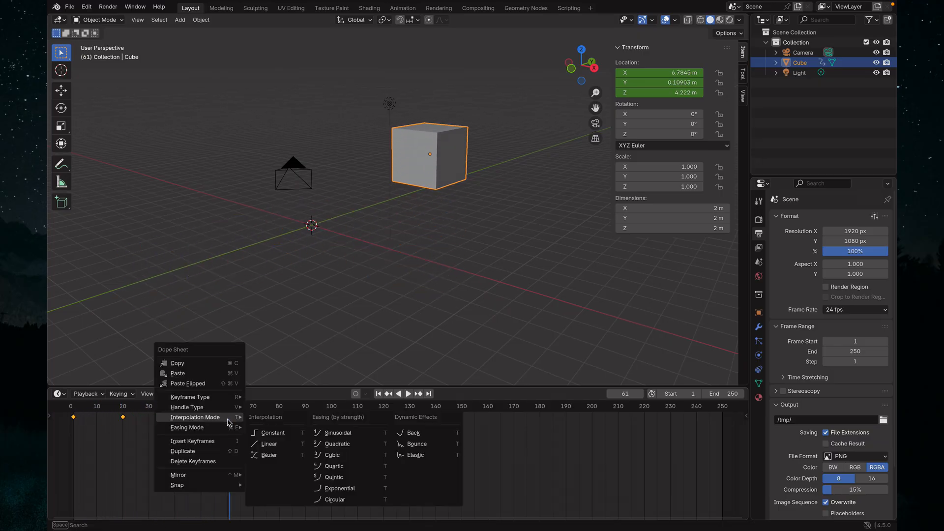
mouse_move(231, 419)
click(270, 443)
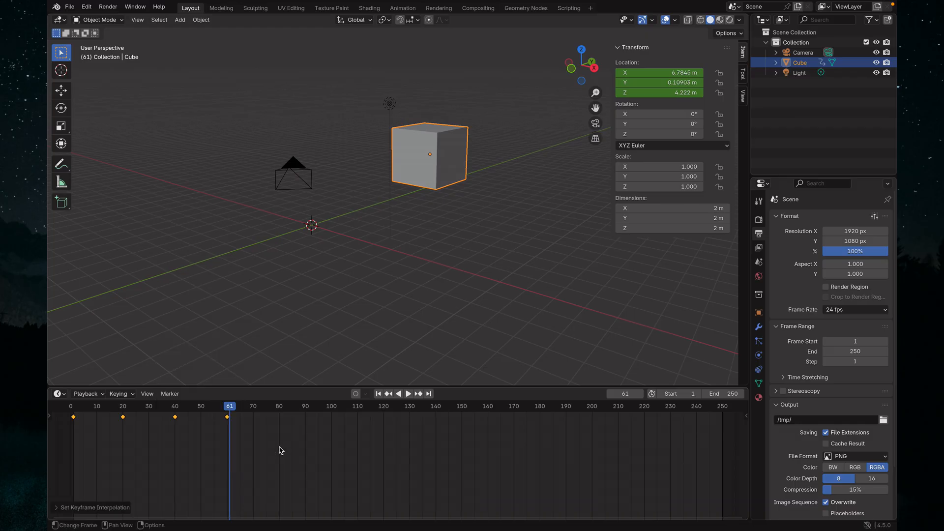
Play the animation three times from its start past frame 60 to examine the linear motion between keyframes.
click(77, 411)
key(space)
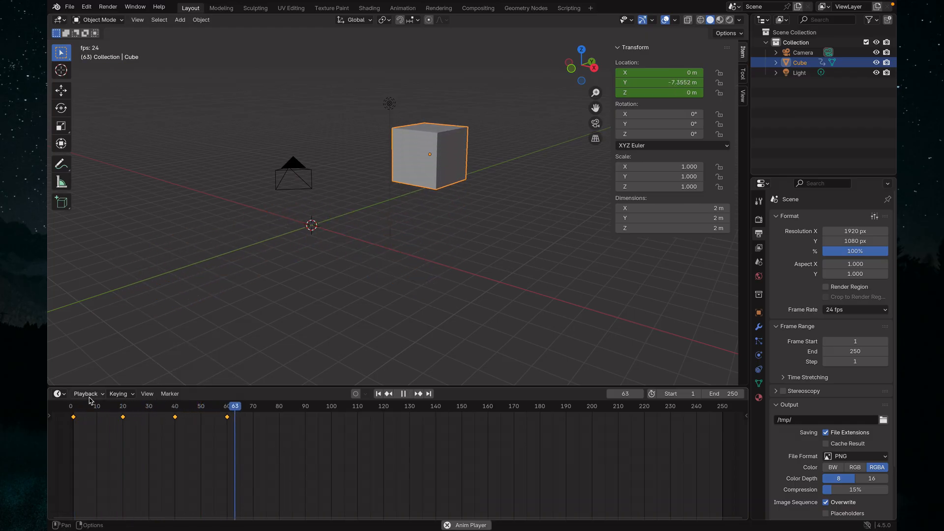
key(space)
click(75, 411)
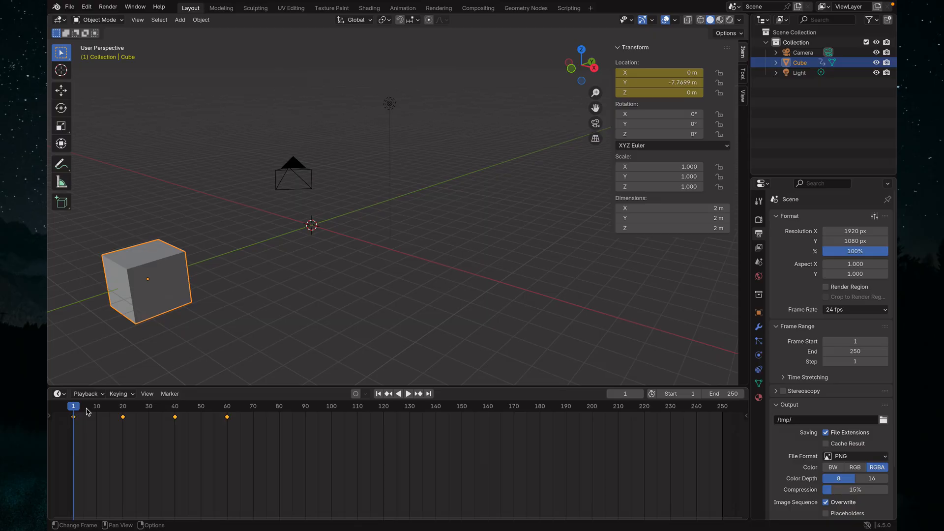
key(space)
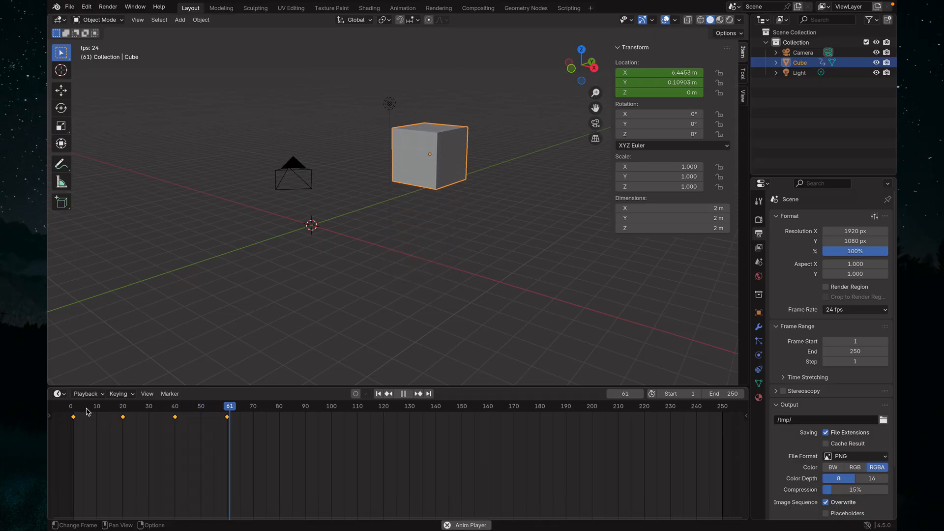
key(space)
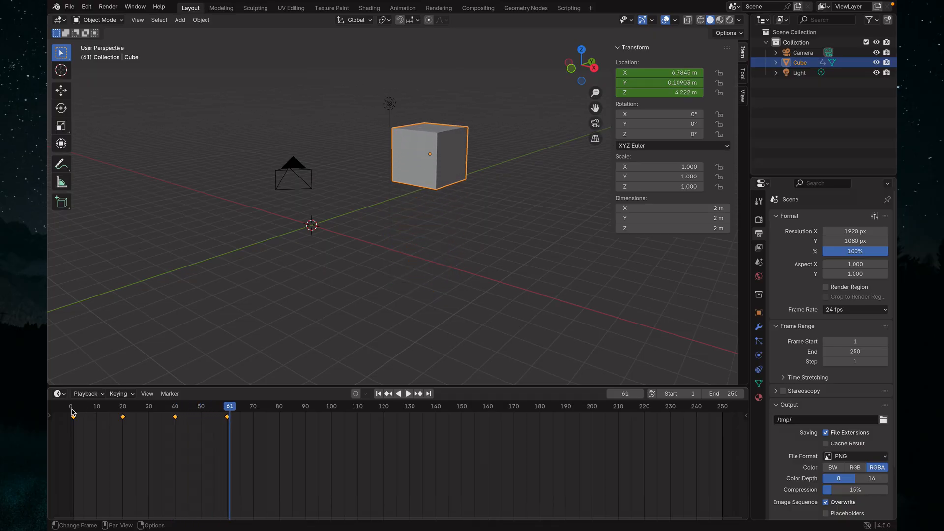
click(72, 412)
key(space)
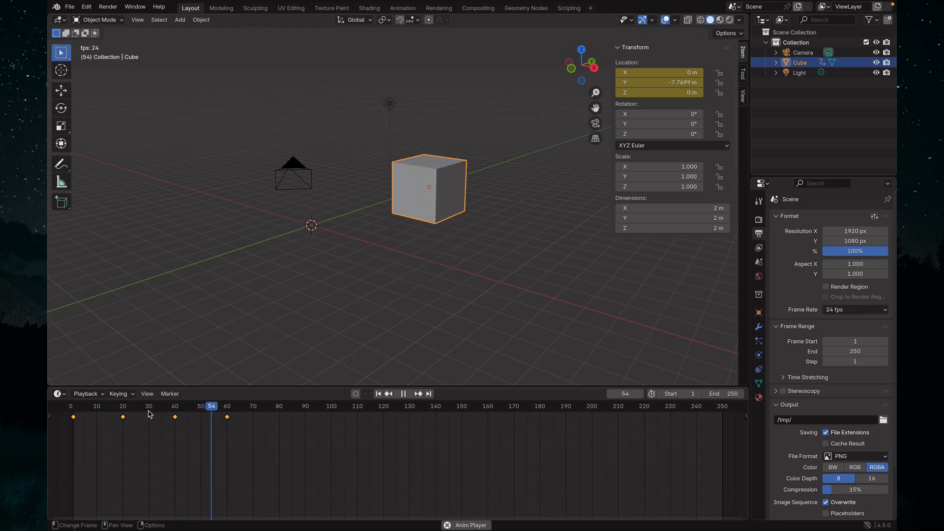
key(space)
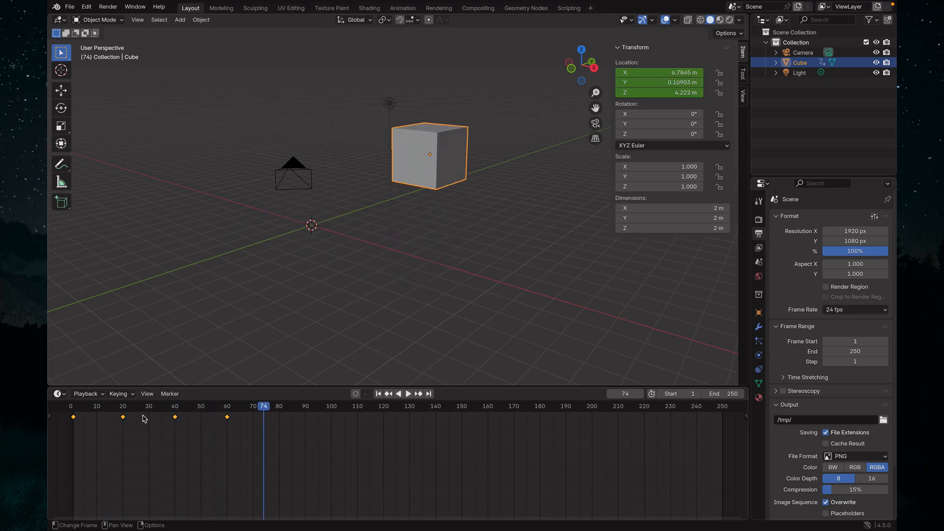
Set the interpolation mode of the cube's keyframes to Constant.
right_click(230, 418)
mouse_move(231, 419)
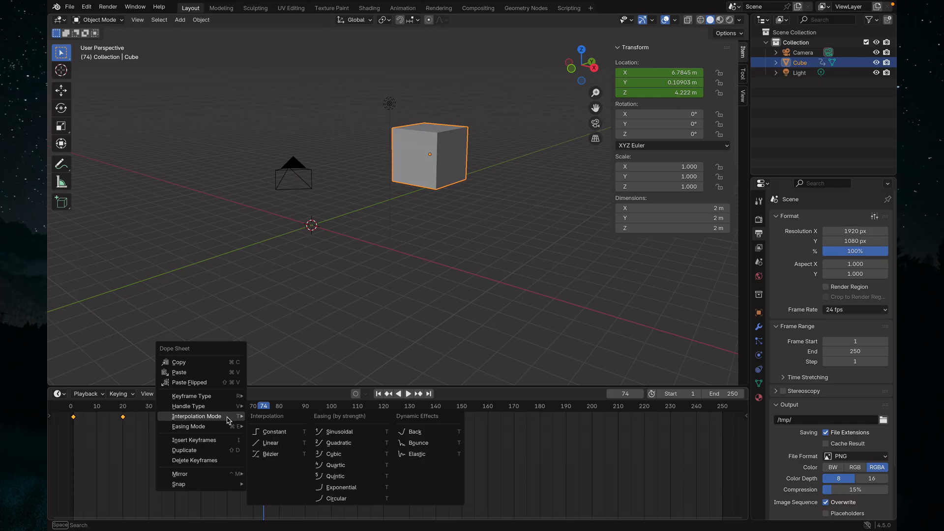
click(269, 433)
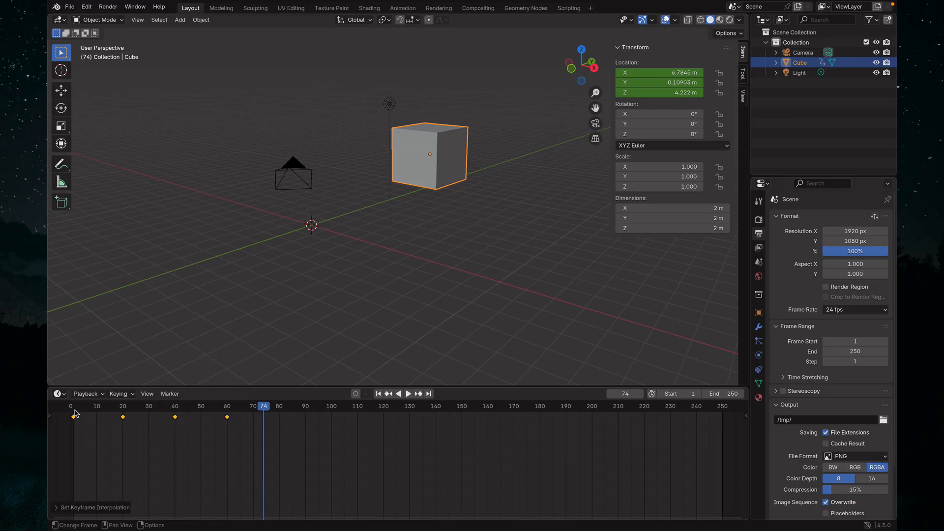
Play the animation four times from frame 1 past frame 60 to examine the cube's motion with constant interpolation.
click(73, 414)
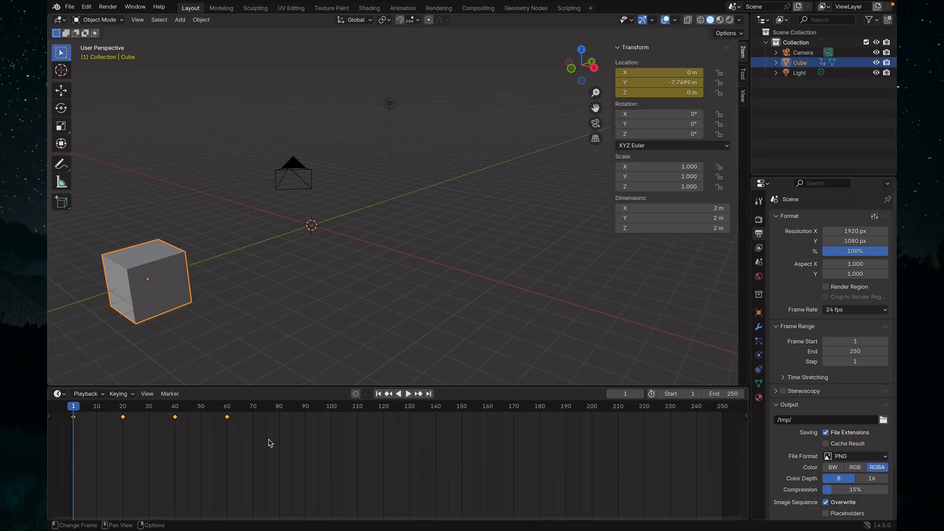
key(space)
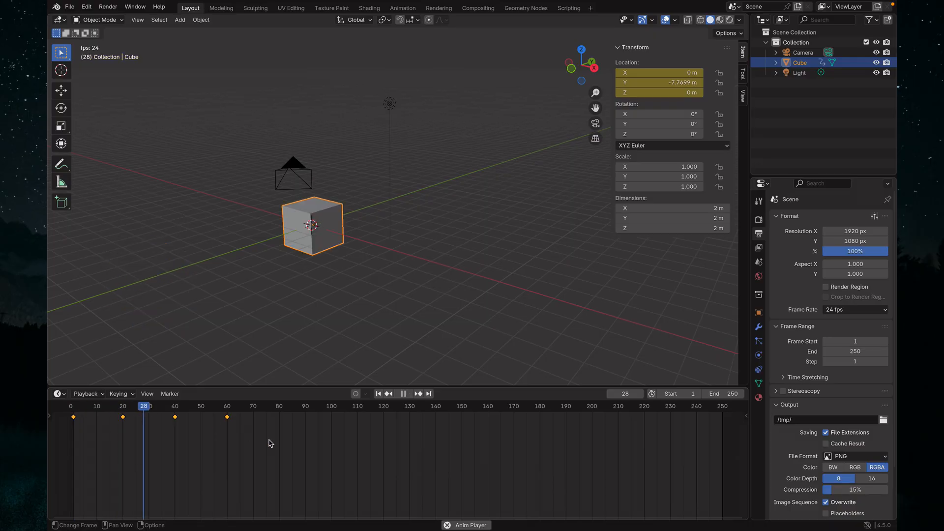
key(space)
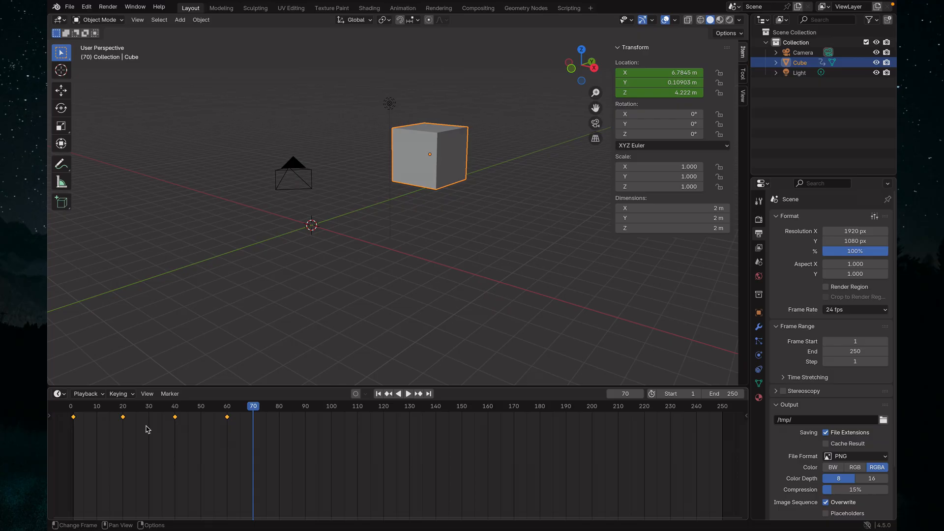
click(75, 413)
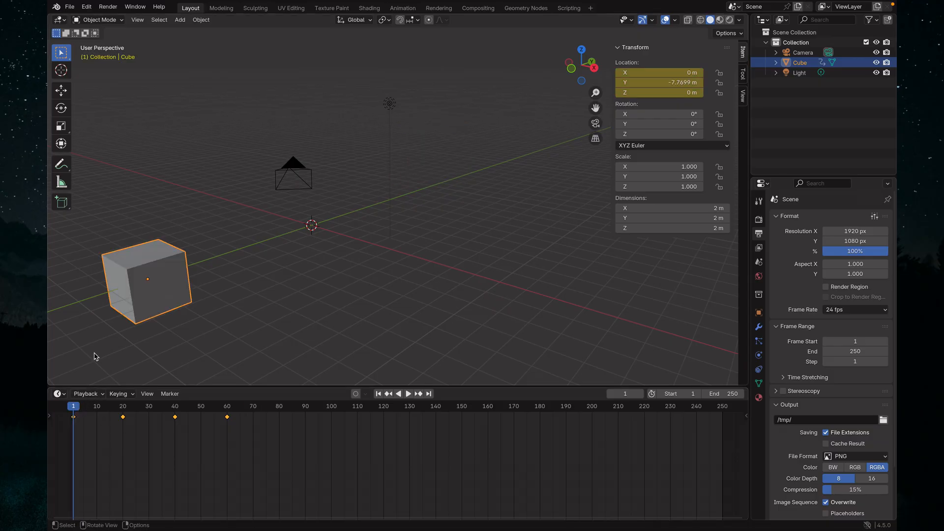
key(space)
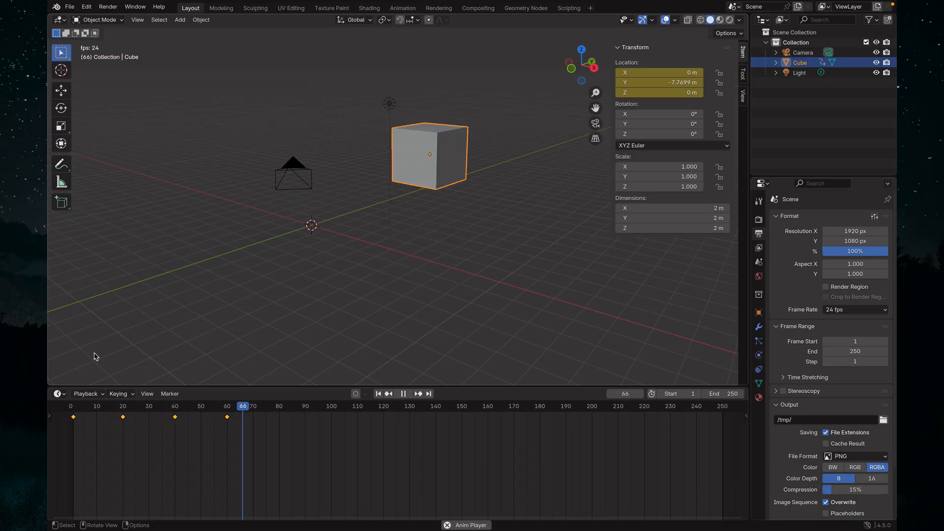
key(space)
click(76, 413)
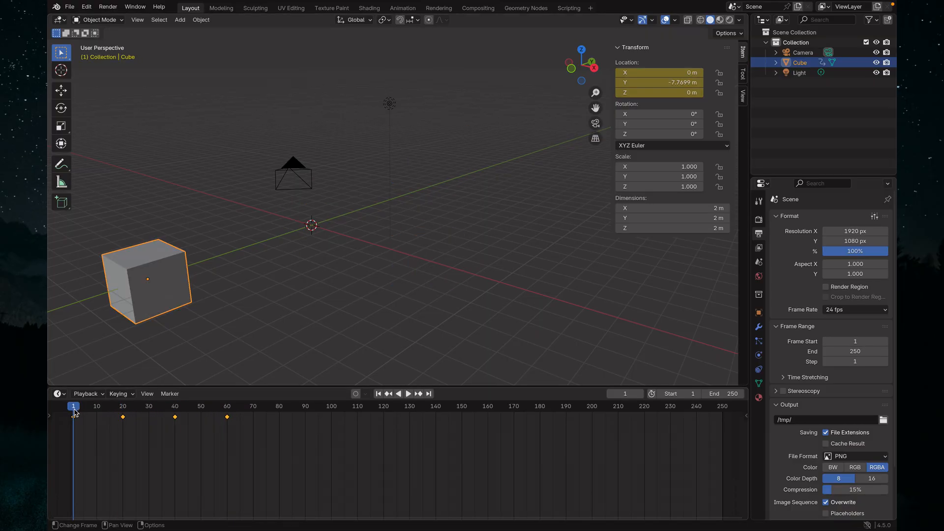
key(space)
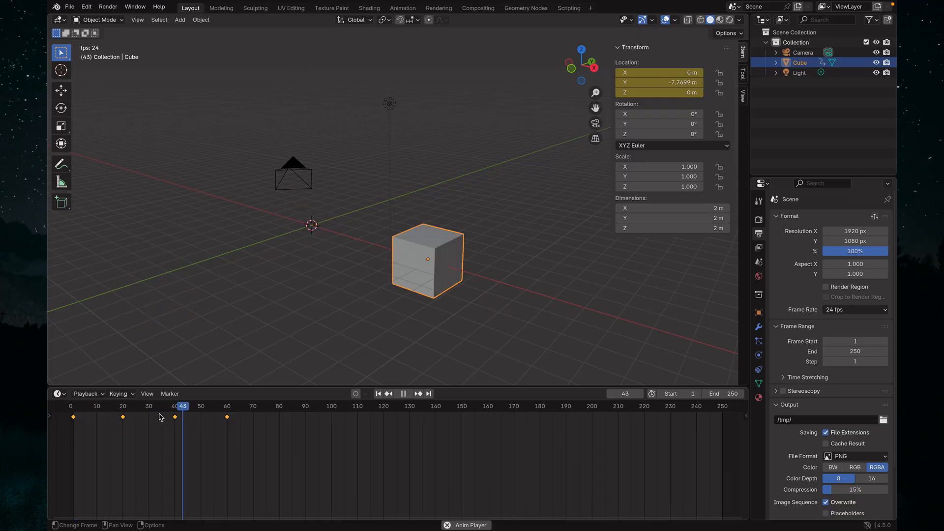
key(space)
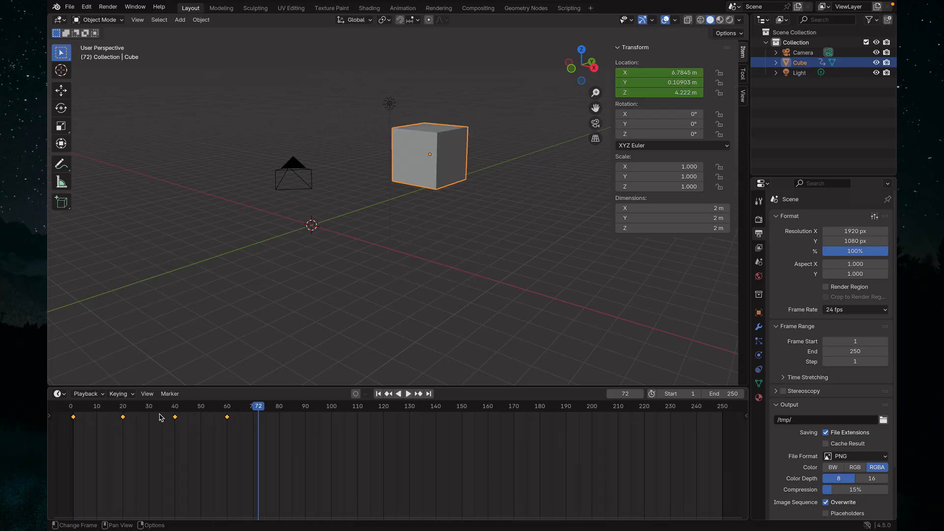
click(74, 413)
key(space)
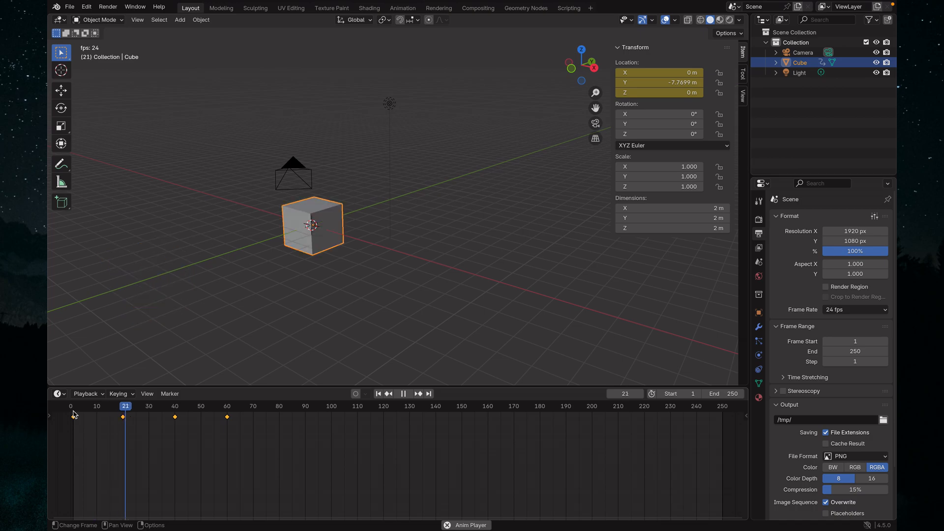
key(space)
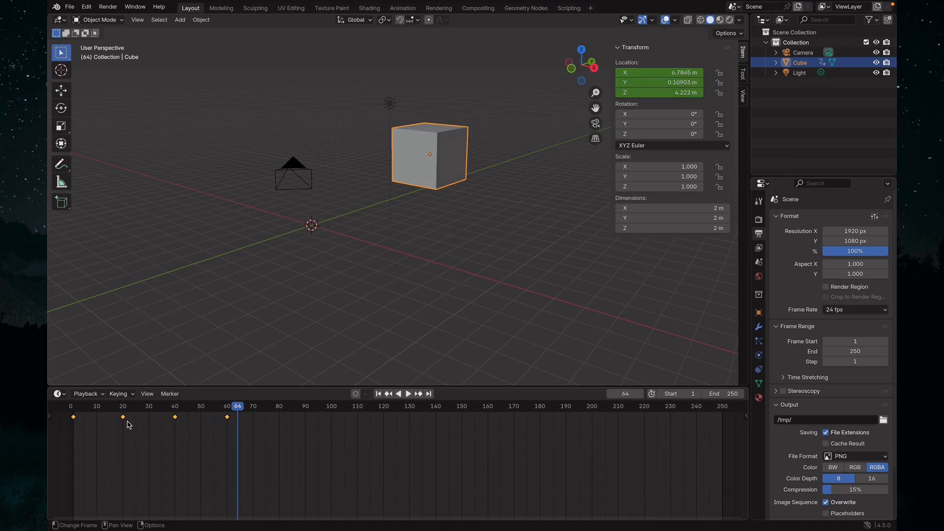
Set the interpolation mode of the cube's keyframes back to Bézier.
right_click(228, 421)
mouse_move(227, 422)
drag(246, 430, 67, 411)
right_click(228, 421)
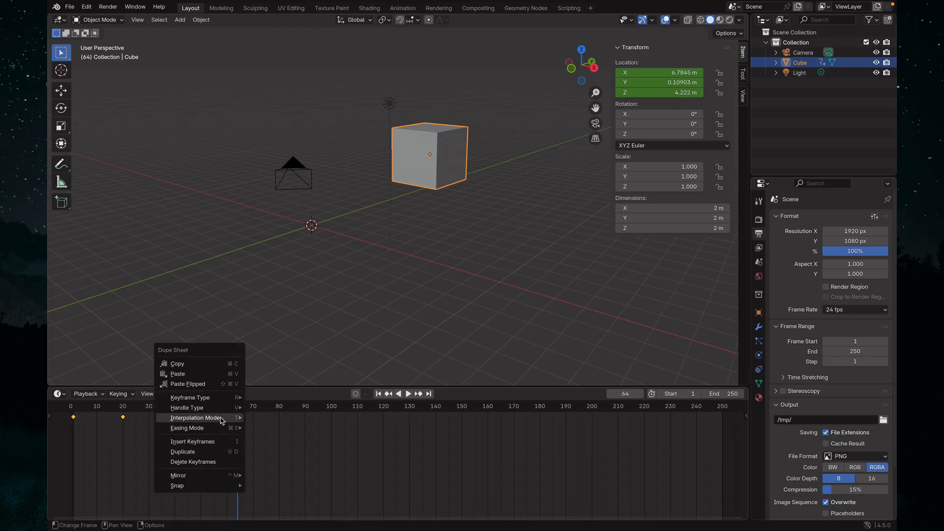
mouse_move(220, 420)
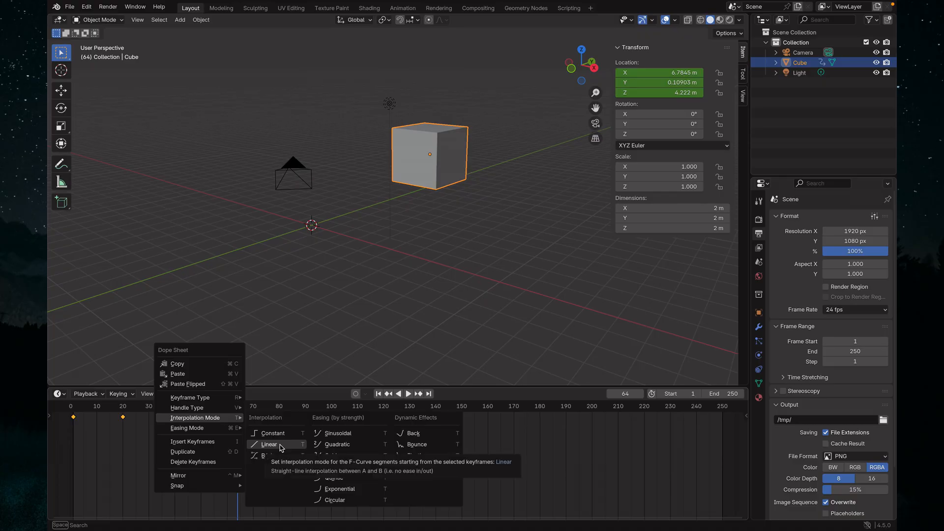
click(270, 456)
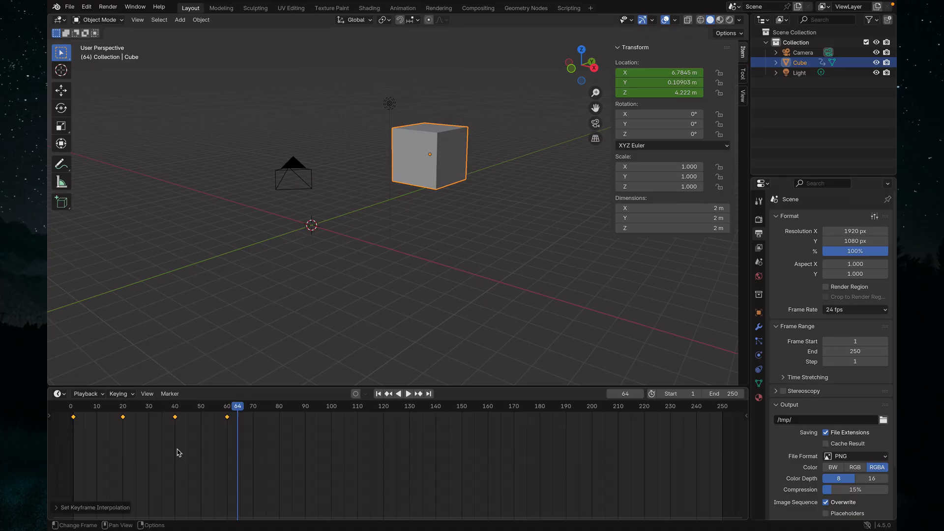
Play the animation twice from its start to examine the Bézier motion across the four keyframes.
click(70, 418)
key(space)
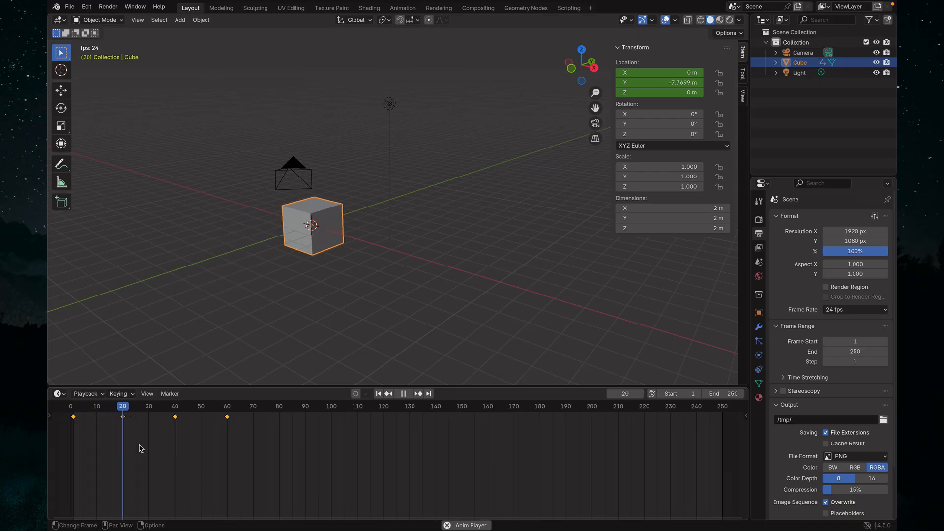
key(space)
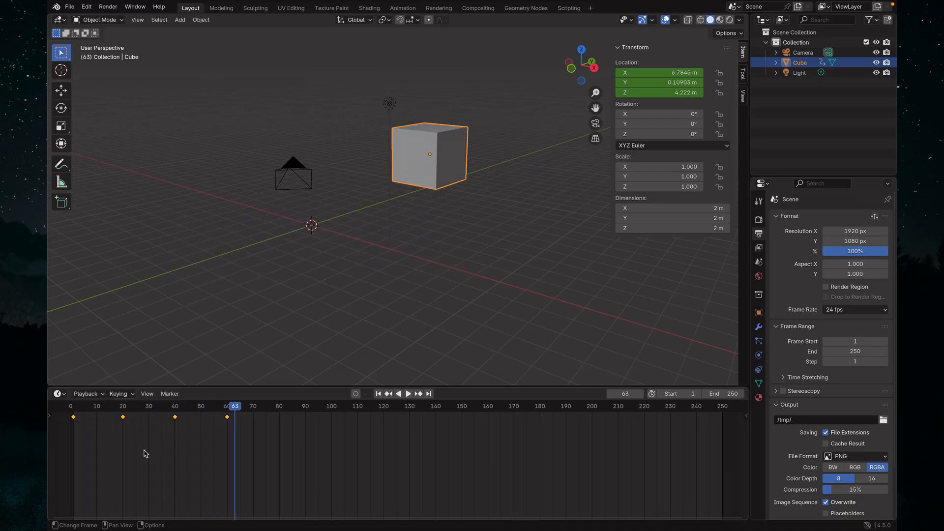
click(74, 410)
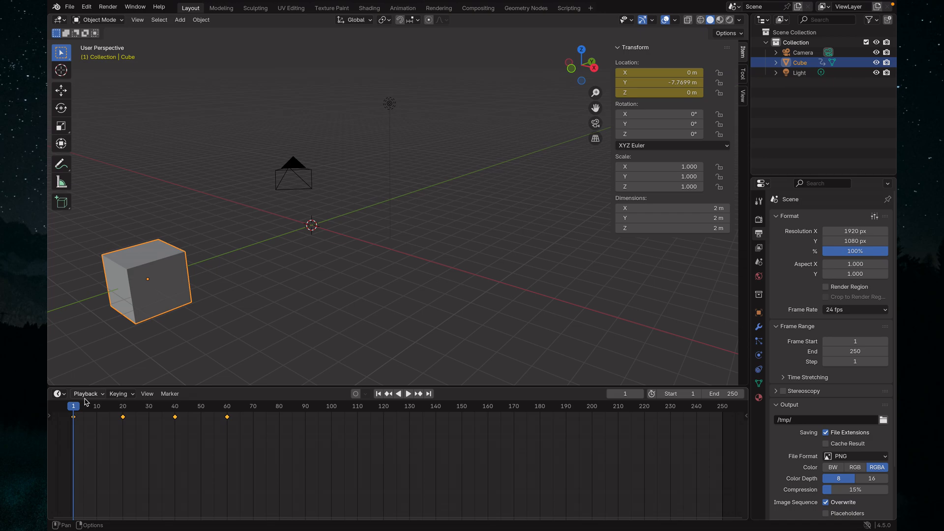
key(space)
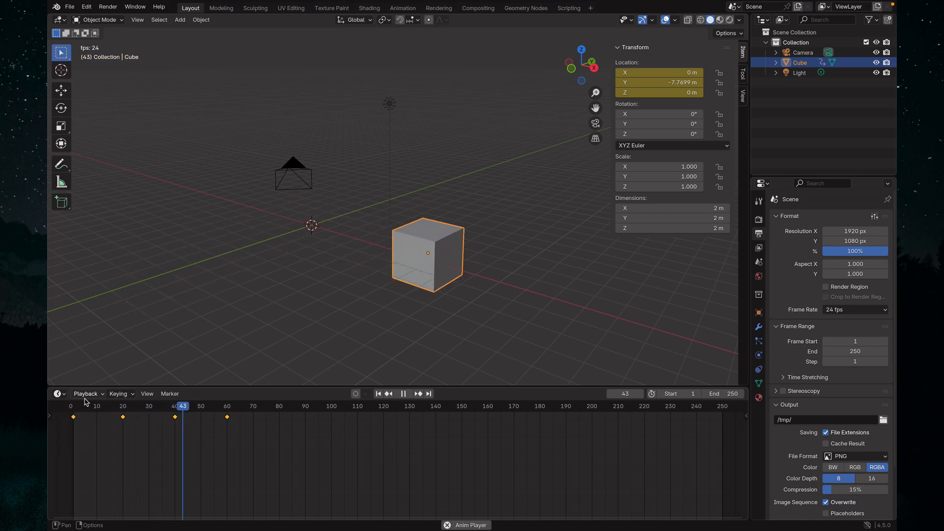
key(space)
key(b)
drag(126, 435, 61, 407)
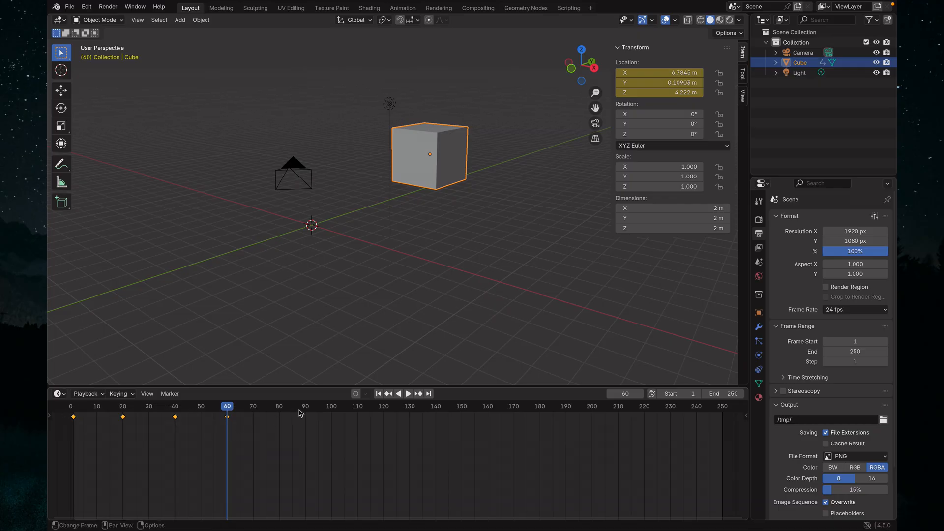
Hide the 3D viewport's transform sidebar and select the cube again so its keyframes show in the timeline.
click(590, 218)
key(n)
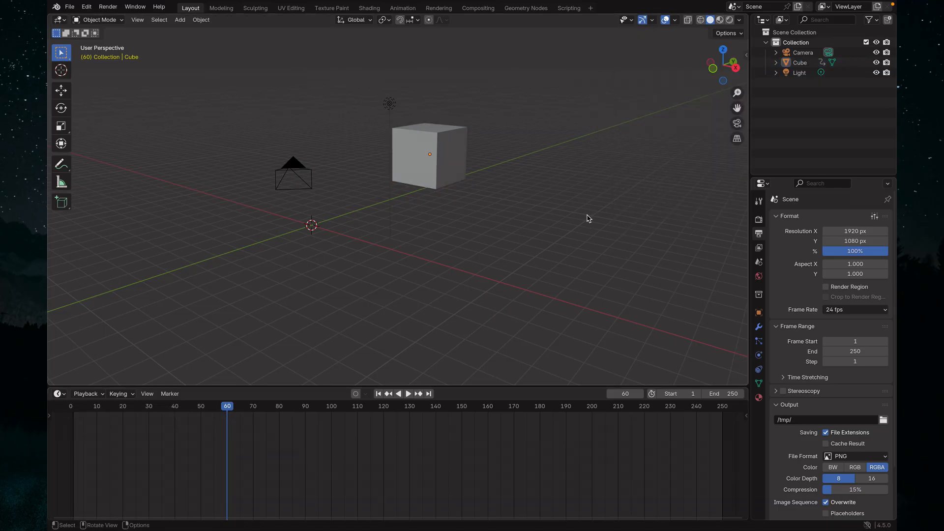
click(416, 153)
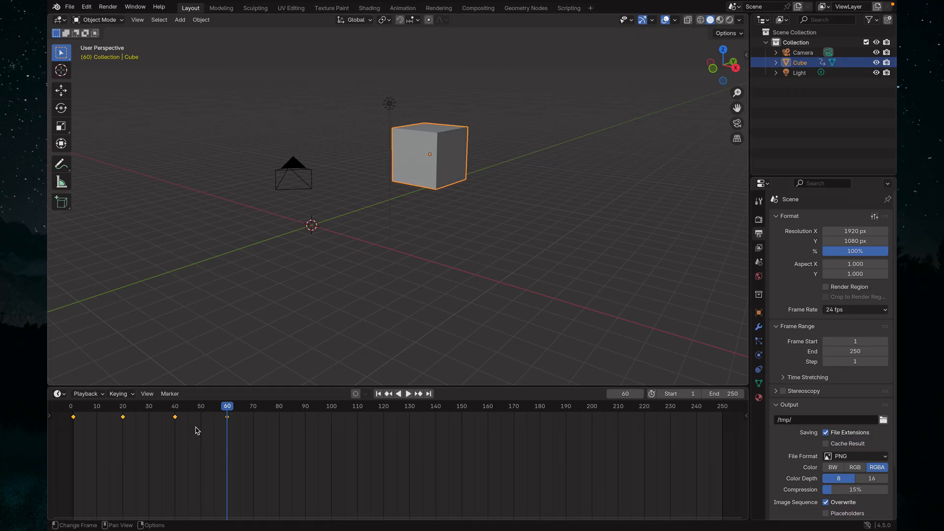
Play the animation three times from its opening frames to examine the cube's Bézier motion up to about frame 40.
click(73, 411)
key(space)
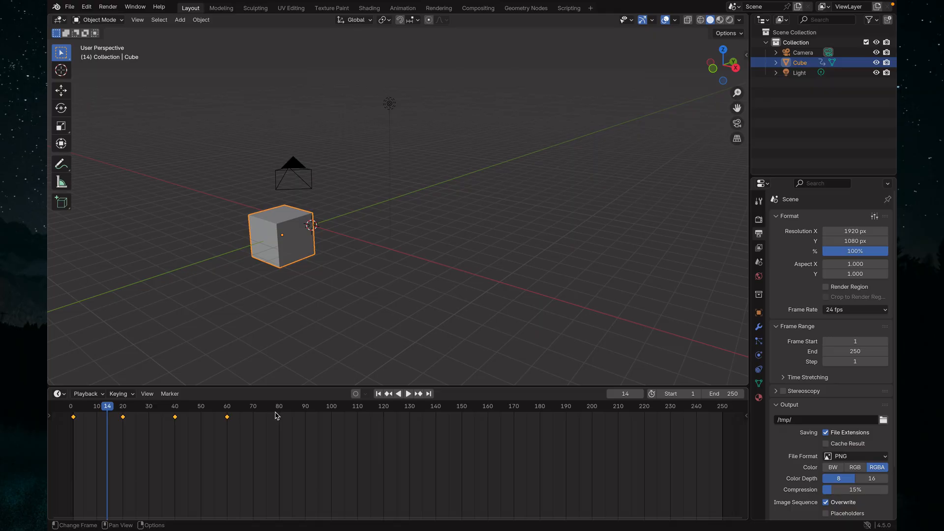
click(80, 414)
key(space)
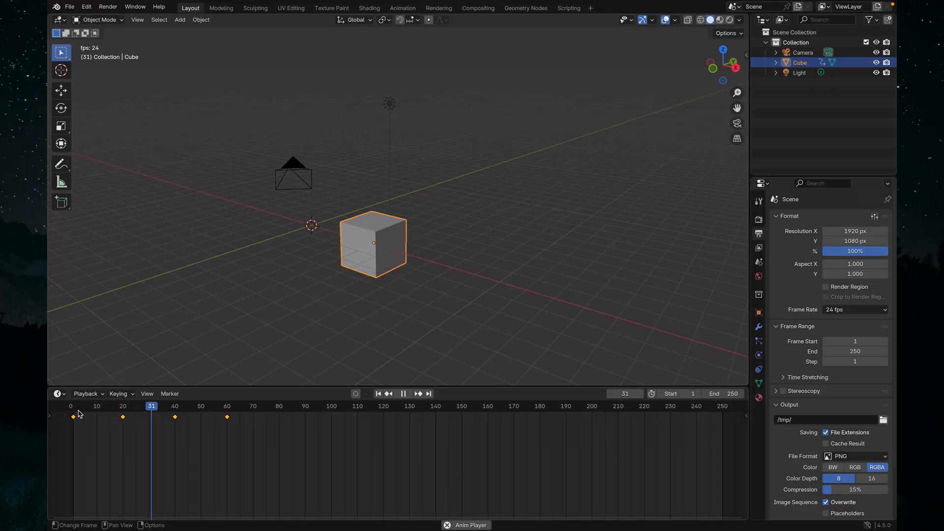
key(space)
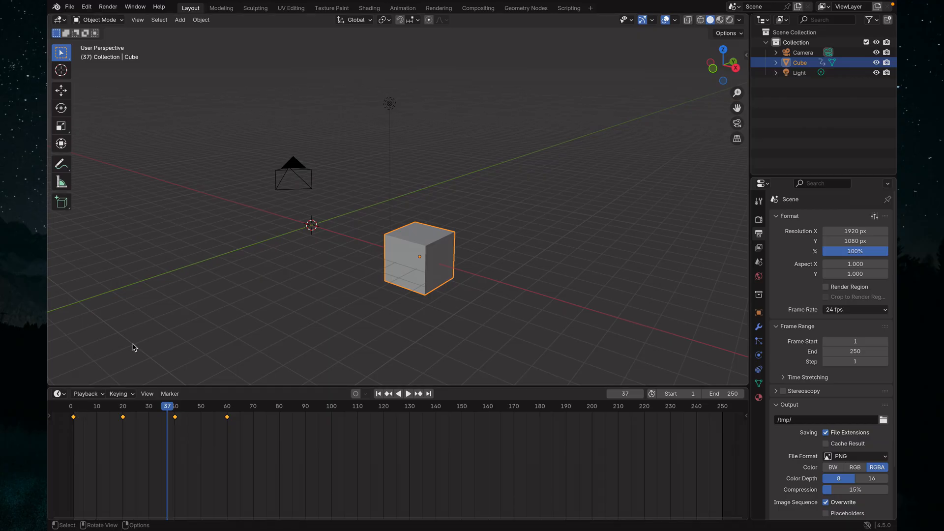
click(74, 414)
key(space)
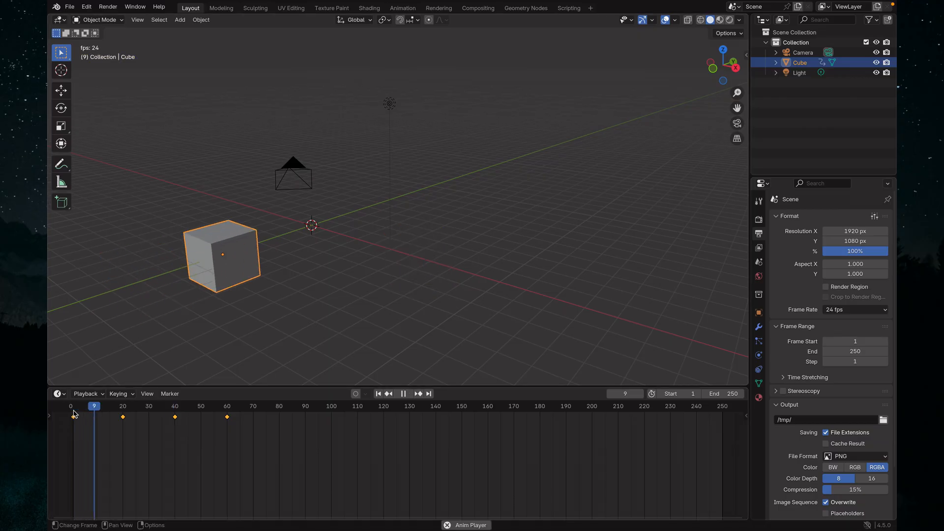
key(space)
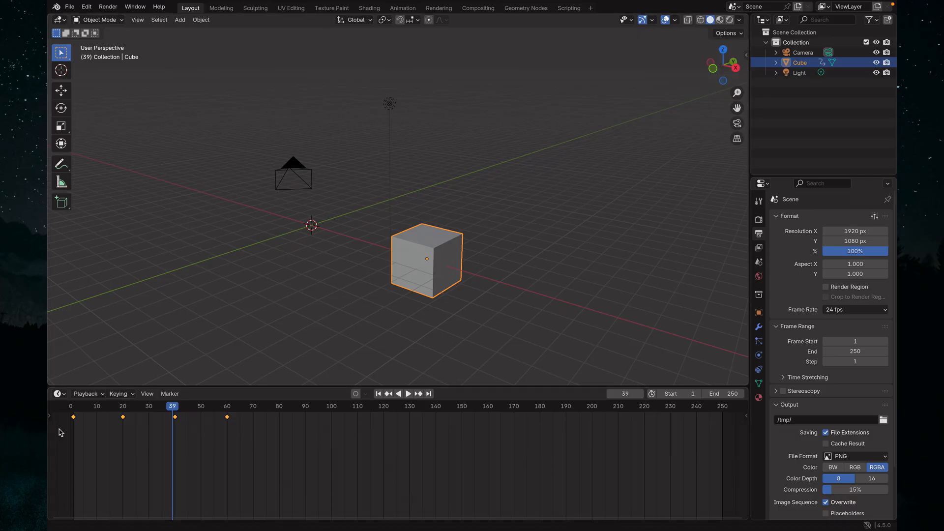
Split the 3D viewport into two side-by-side viewports and frame the cube closely in both.
click(58, 394)
drag(747, 17, 397, 38)
scroll(214, 271, up, 4)
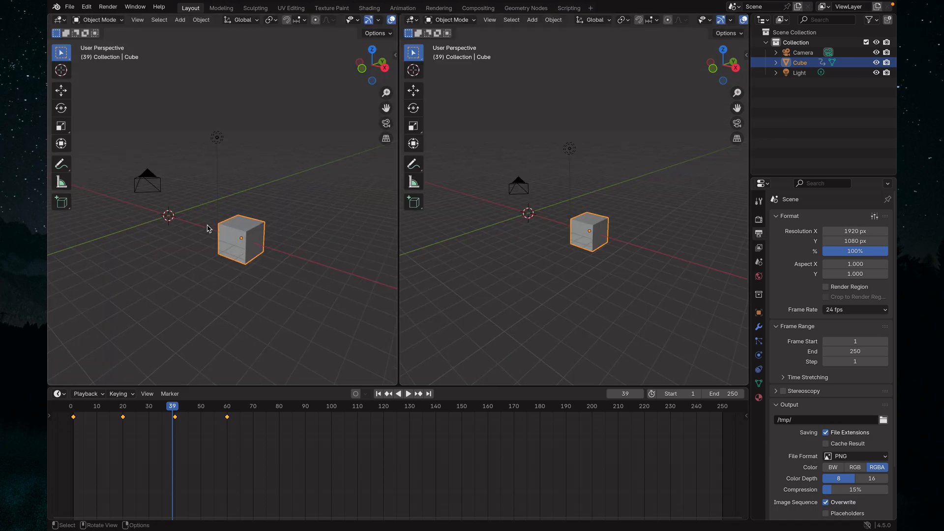
scroll(233, 249, down, 1)
middle_drag(233, 250, 225, 244)
scroll(224, 243, up, 3)
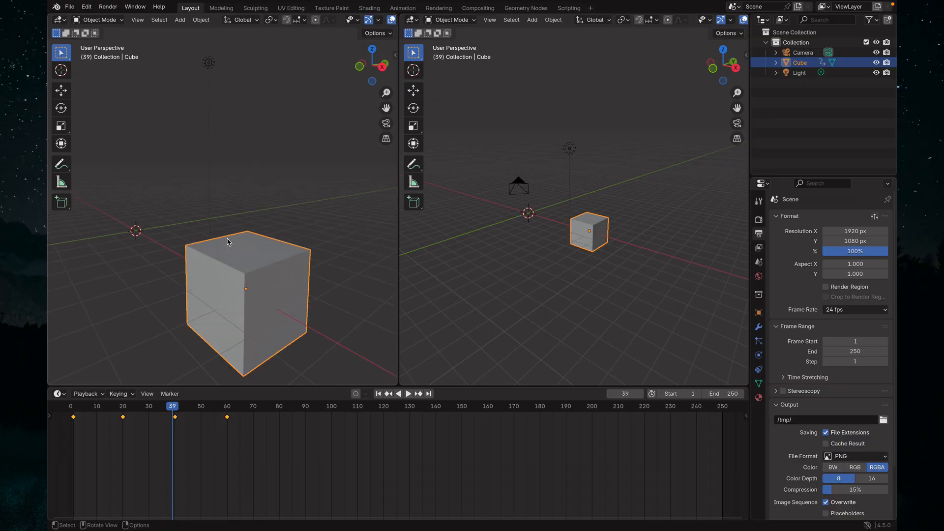
scroll(228, 241, down, 3)
scroll(566, 274, up, 4)
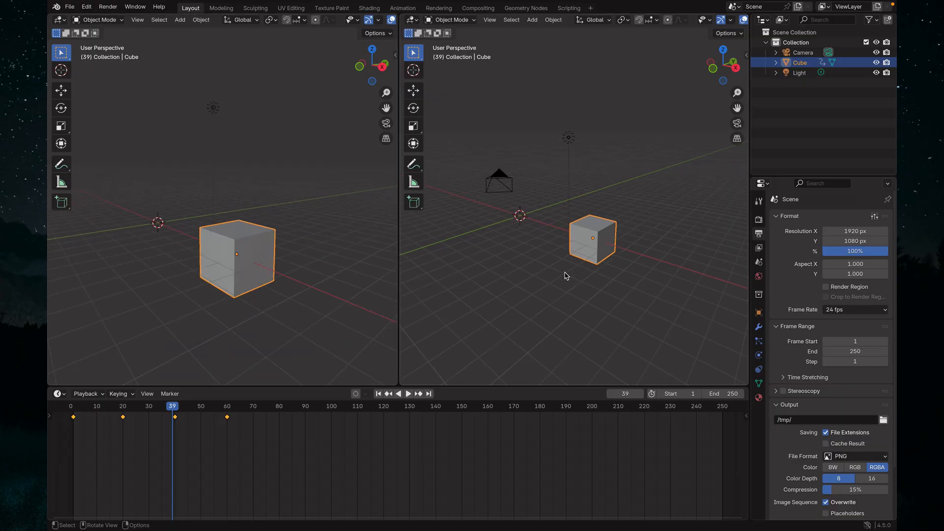
middle_drag(570, 276, 532, 278)
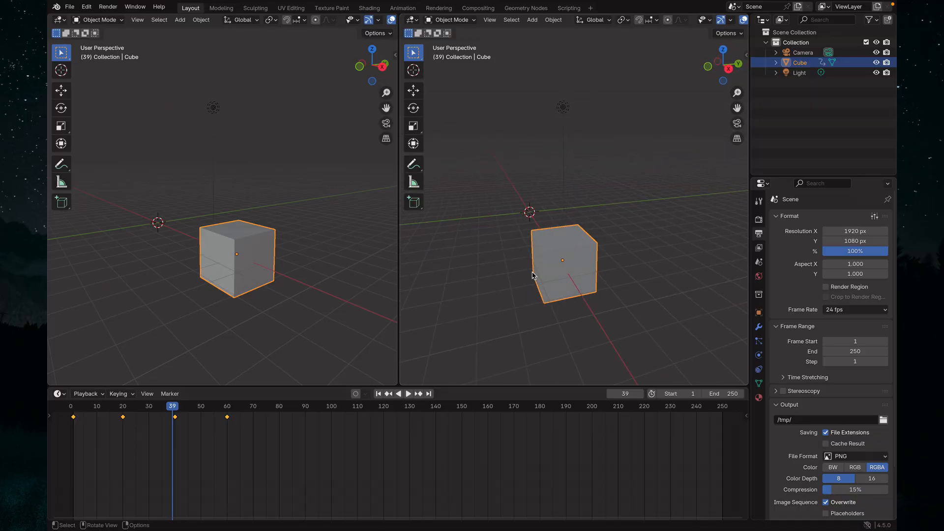
Switch the second viewport to the Graph Editor and collapse its sidebar and channel list to enlarge the curve area.
click(415, 20)
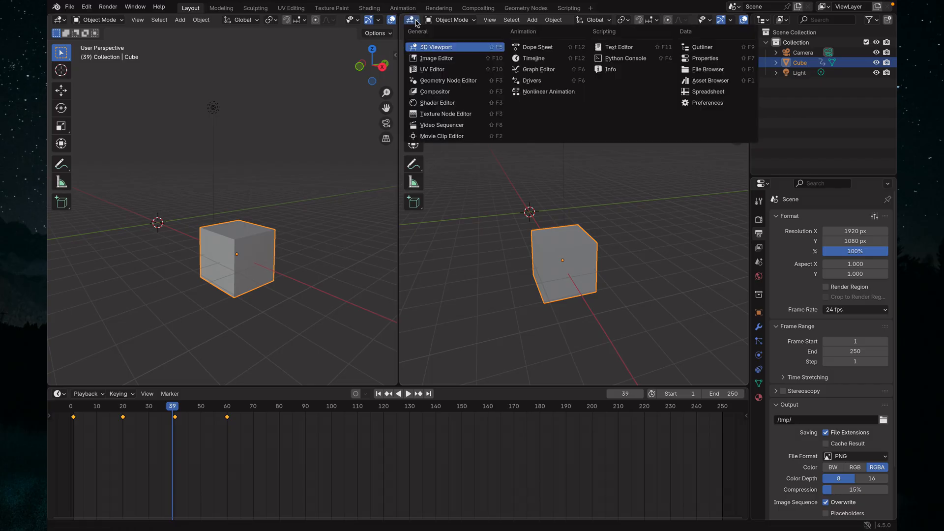
click(536, 70)
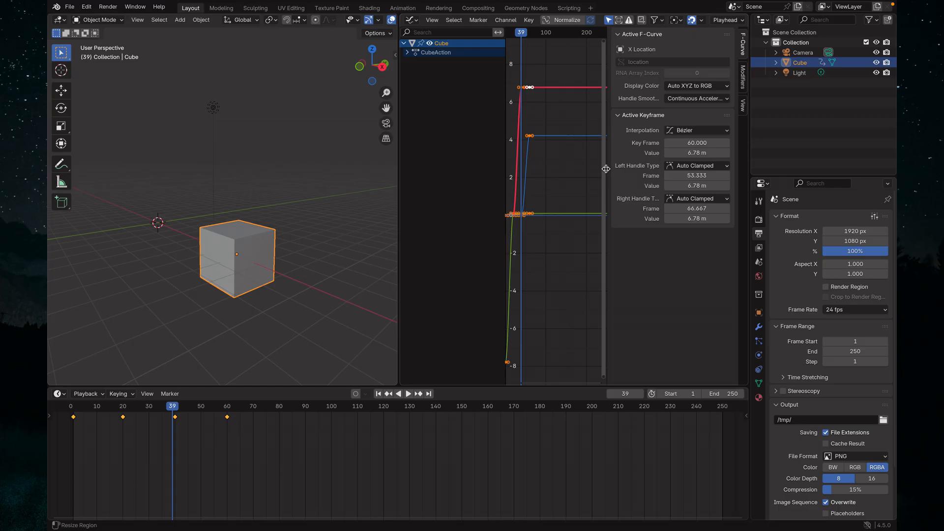
drag(607, 167, 746, 172)
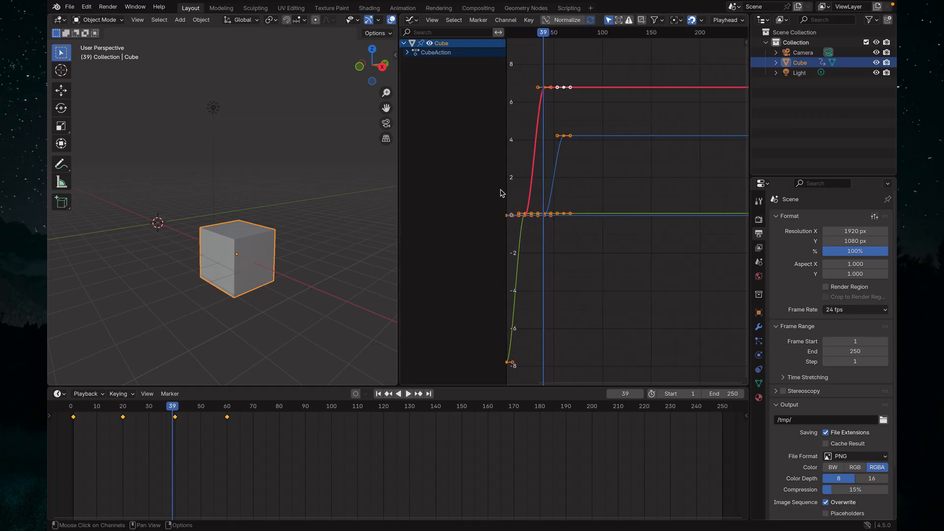
drag(504, 189, 417, 193)
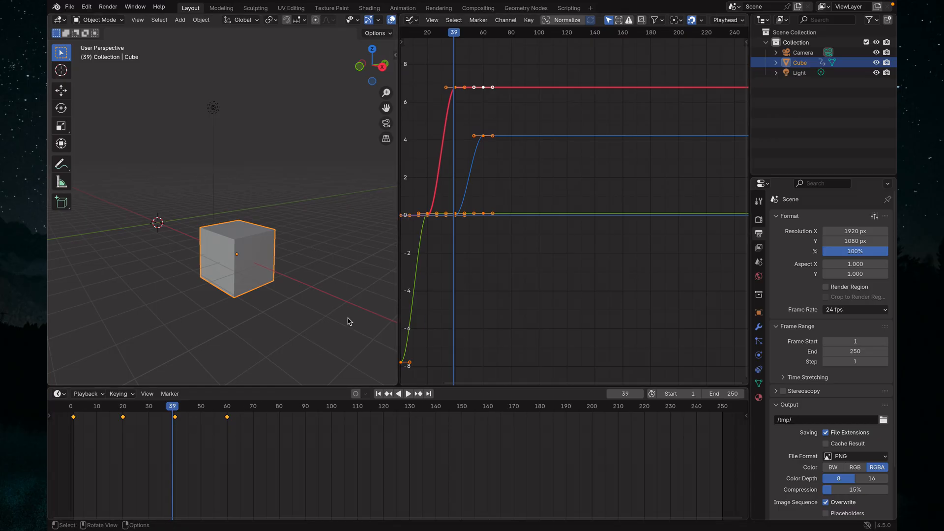
Scrub the opening frames up to frame 13 to compare the cube's first movement with the green Y location curve.
click(99, 413)
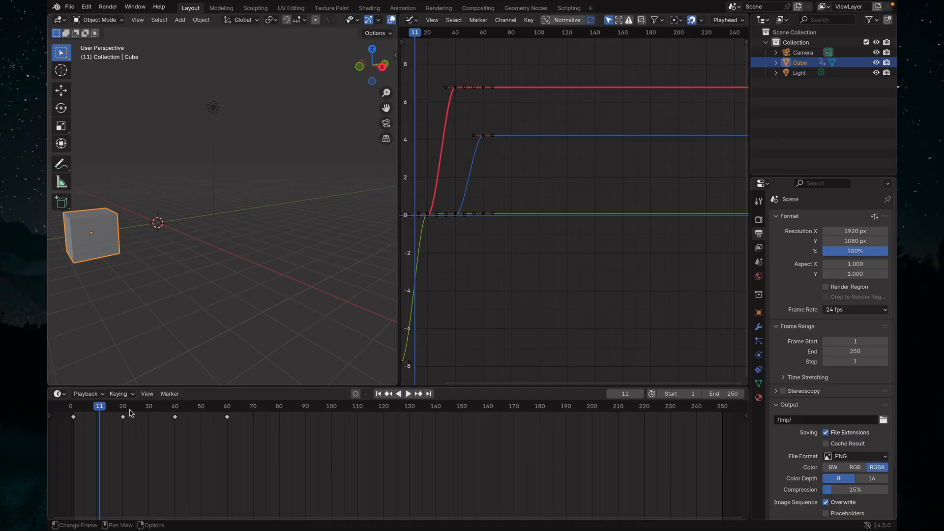
drag(105, 412, 84, 412)
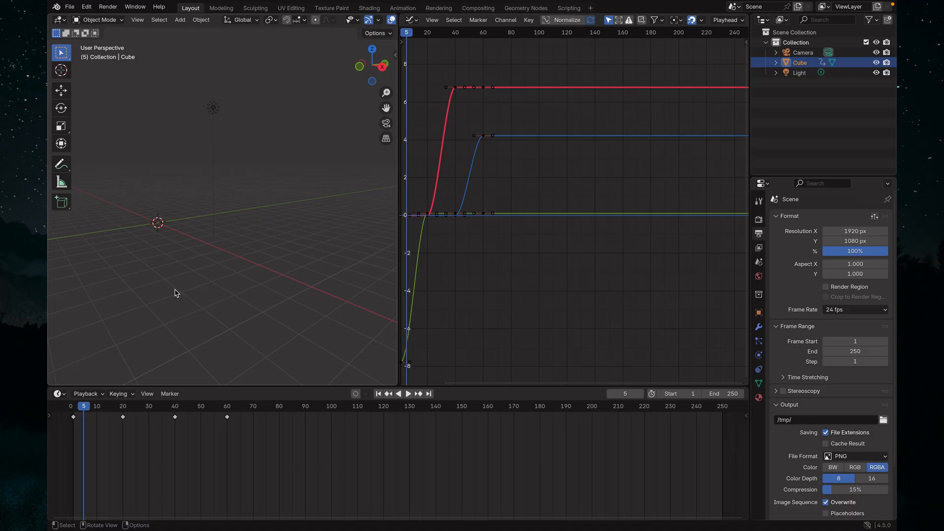
shift+middle_drag(175, 290, 227, 297)
drag(75, 416, 74, 417)
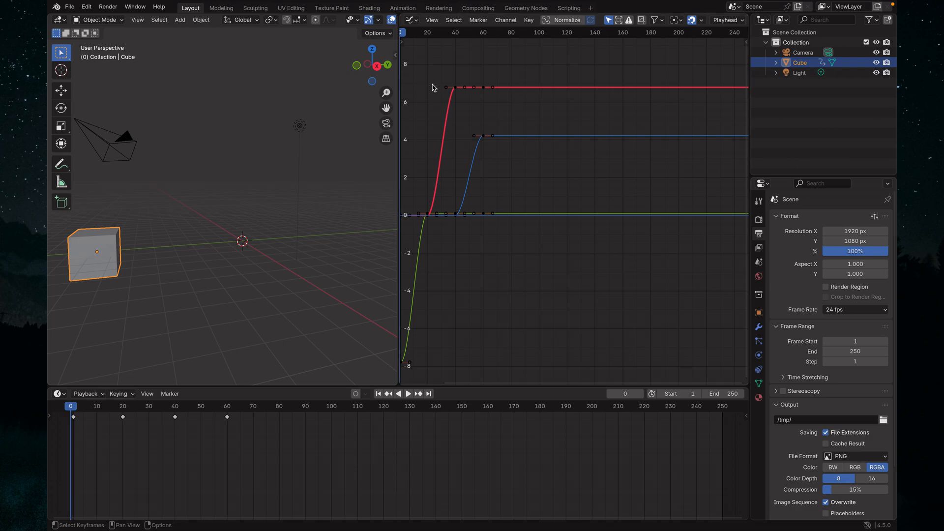
key(space)
drag(73, 412, 105, 412)
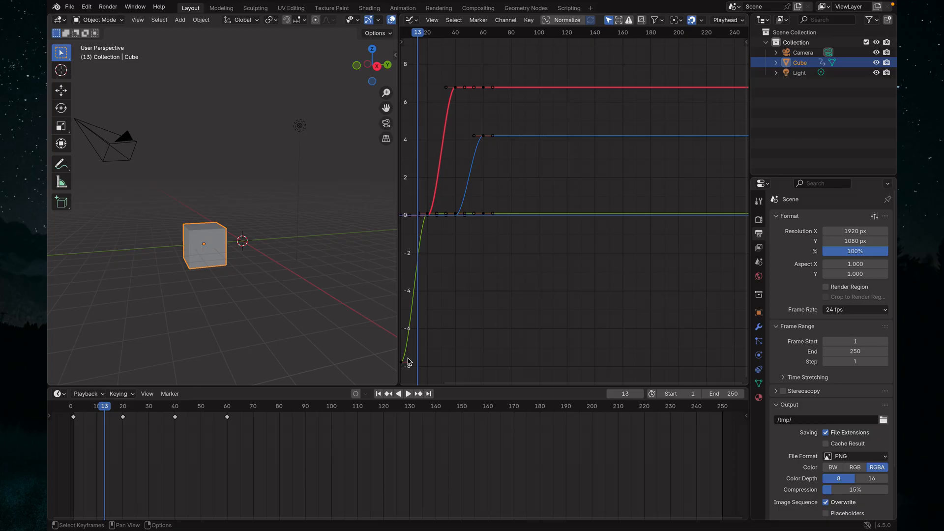
Scrub back and forth up to about frame 60 and return to frame 1, comparing the cube's movement with its location curves.
drag(105, 411, 229, 415)
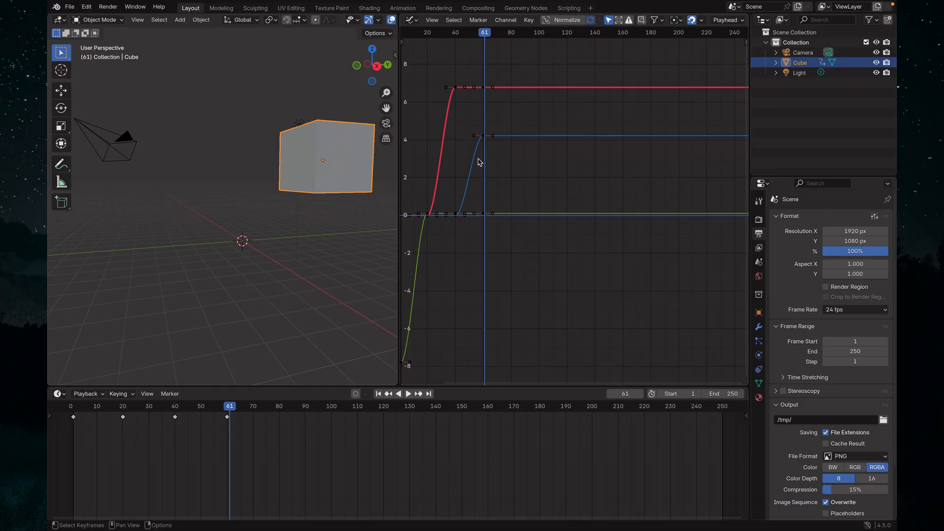
drag(227, 409, 139, 426)
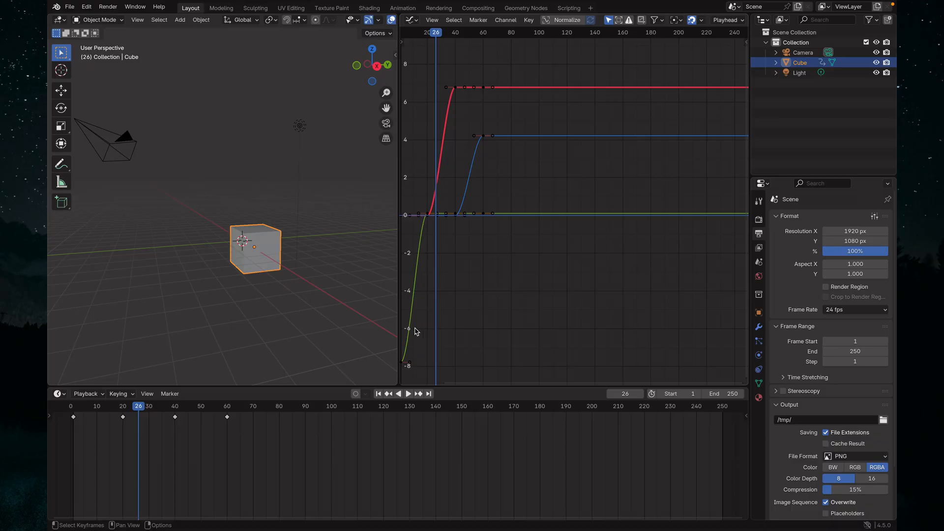
drag(147, 412, 226, 425)
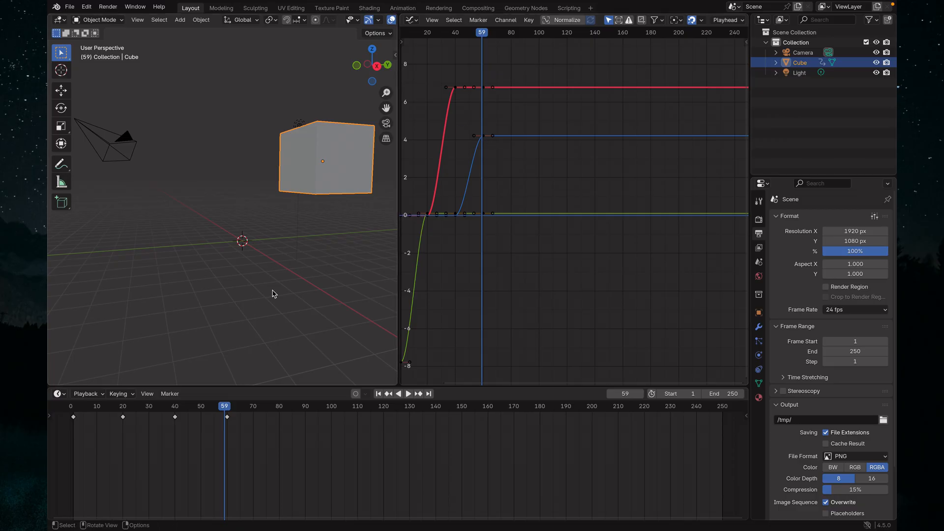
drag(218, 411, 72, 419)
scroll(480, 172, up, 1)
scroll(482, 170, down, 1)
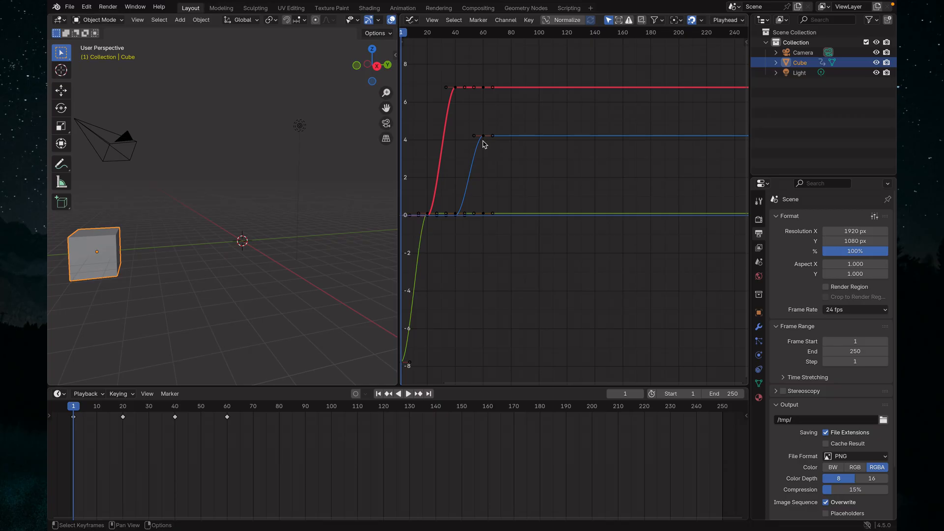
Try raising the left handle of the blue Z location curve's keyframe at frame 60, and undo that handle move.
drag(476, 138, 475, 130)
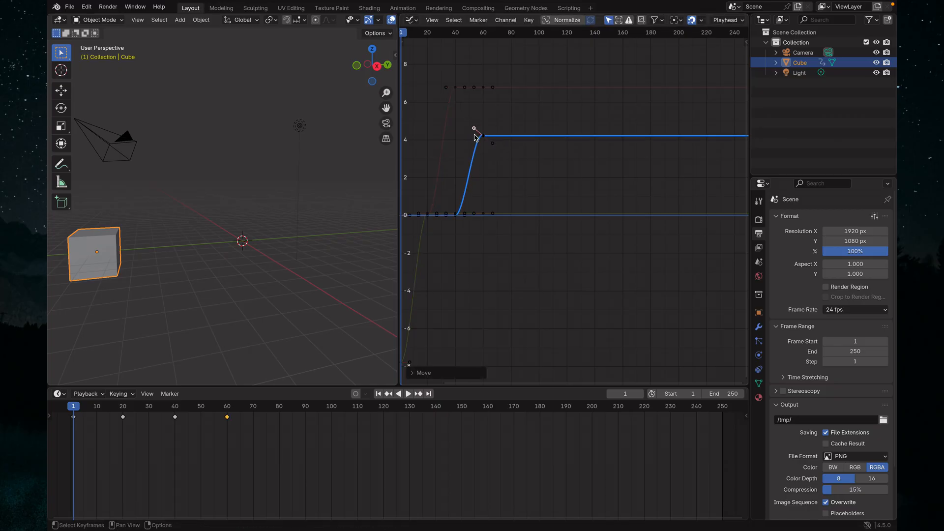
key(ctrl+z)
Select all four of the cube's keyframes in the timeline and set their interpolation mode to Linear.
drag(242, 426, 60, 414)
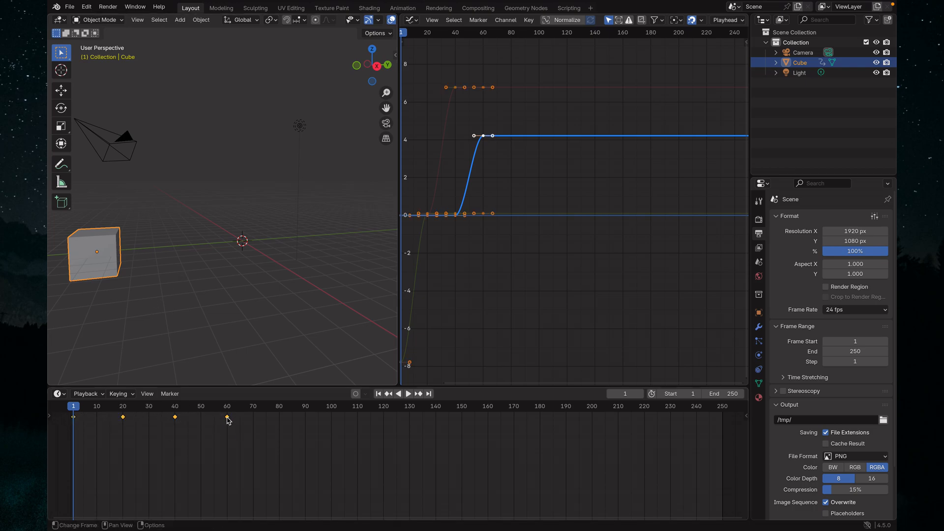
right_click(227, 419)
mouse_move(235, 418)
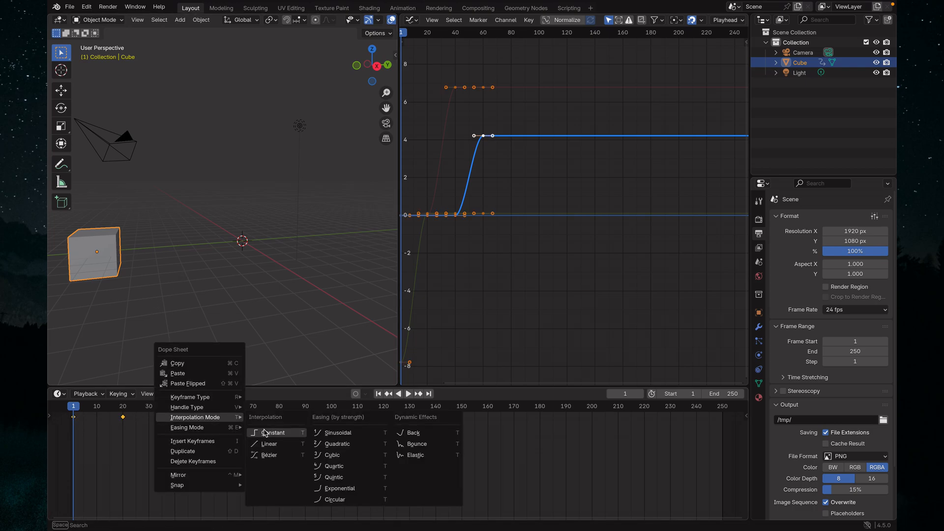
click(270, 446)
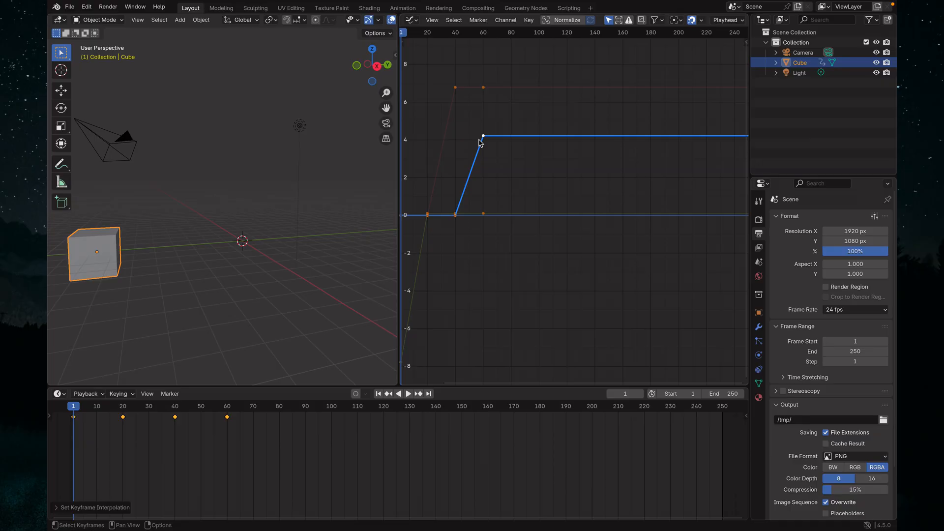
Change the interpolation mode of the selected keyframes to Constant.
right_click(228, 422)
mouse_move(228, 419)
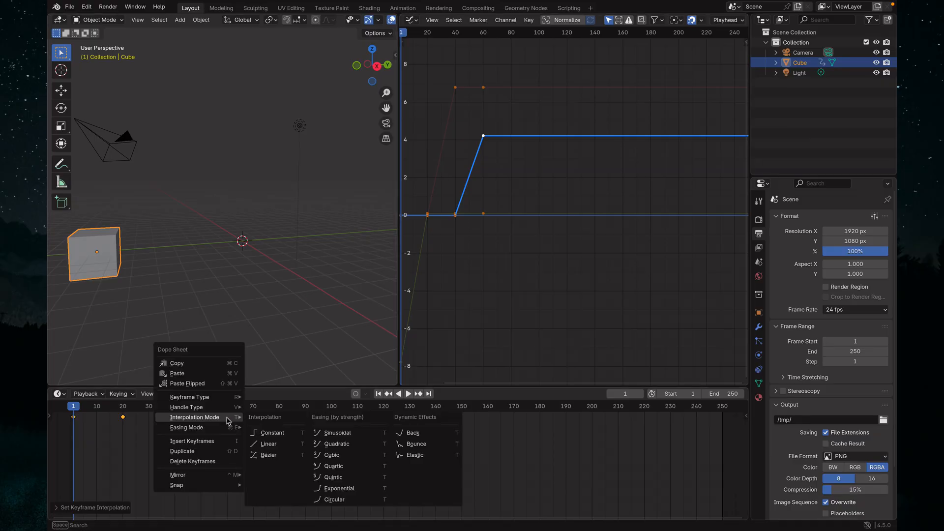
click(272, 436)
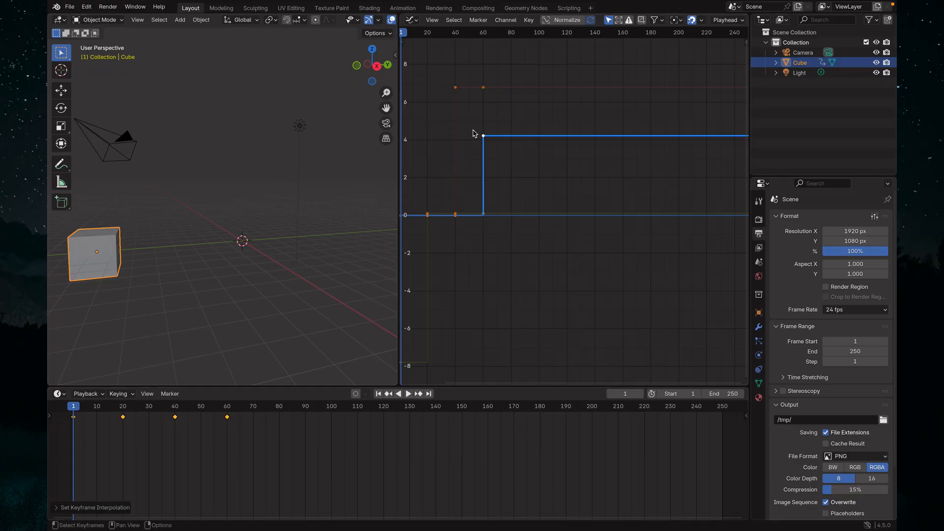
Restore Bézier interpolation on all four selected keyframes.
right_click(228, 419)
mouse_move(213, 428)
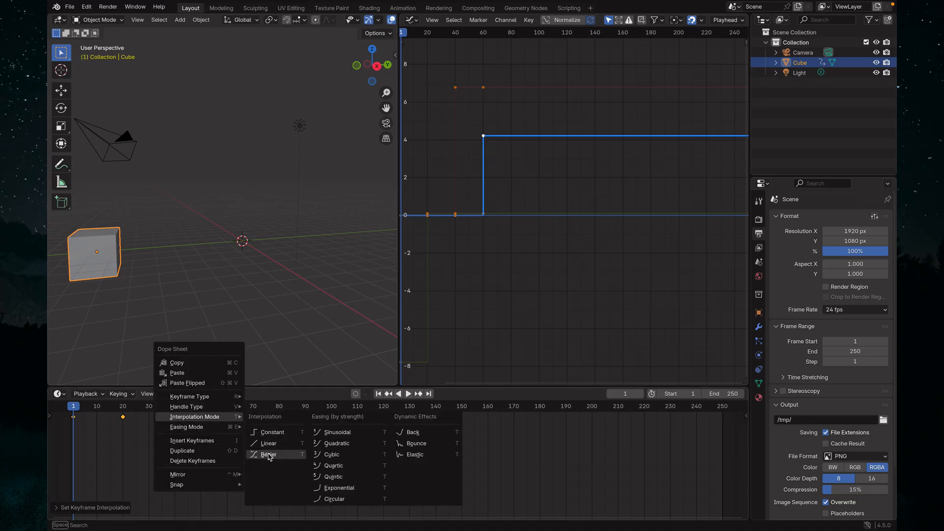
click(270, 457)
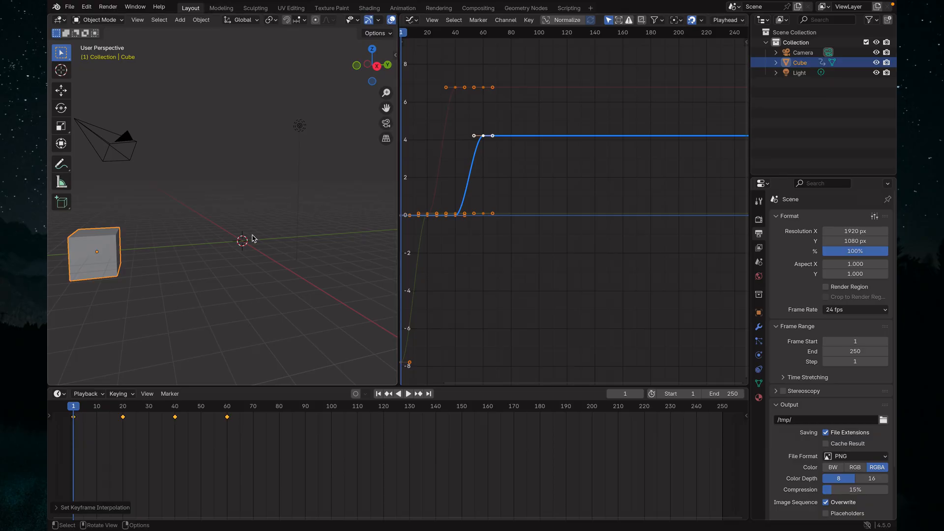
Raise the left handle of the red X location curve's keyframe at frame 40 to a value of about 7.6.
click(455, 88)
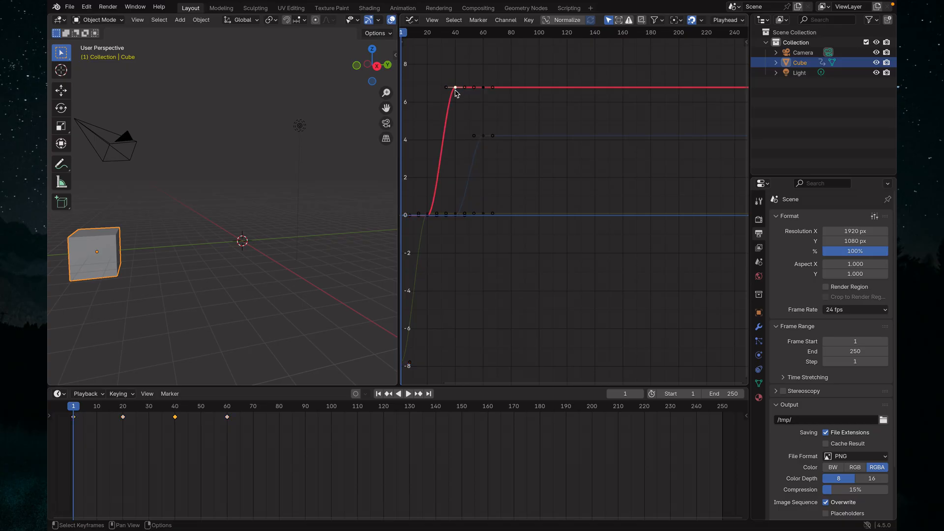
middle_drag(251, 273, 260, 301)
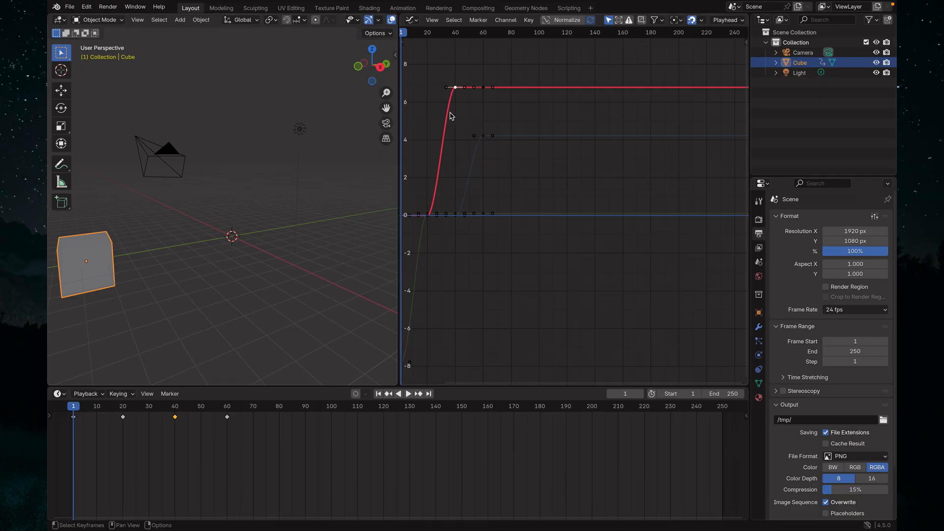
drag(448, 86, 447, 80)
key(super+z)
drag(448, 88, 448, 73)
Play the animation in short stretches from frame 1 to frame 59 to examine the effect of the reshaped X location curve.
key(space)
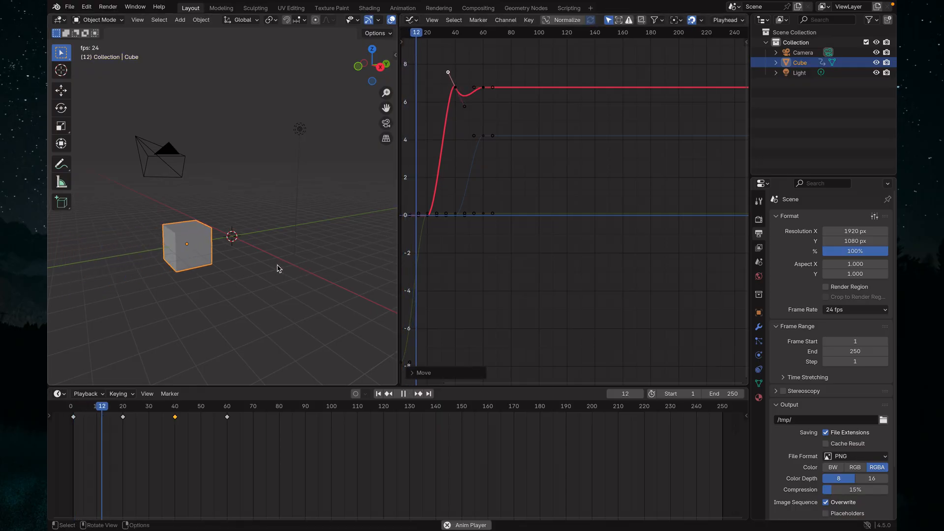
key(space)
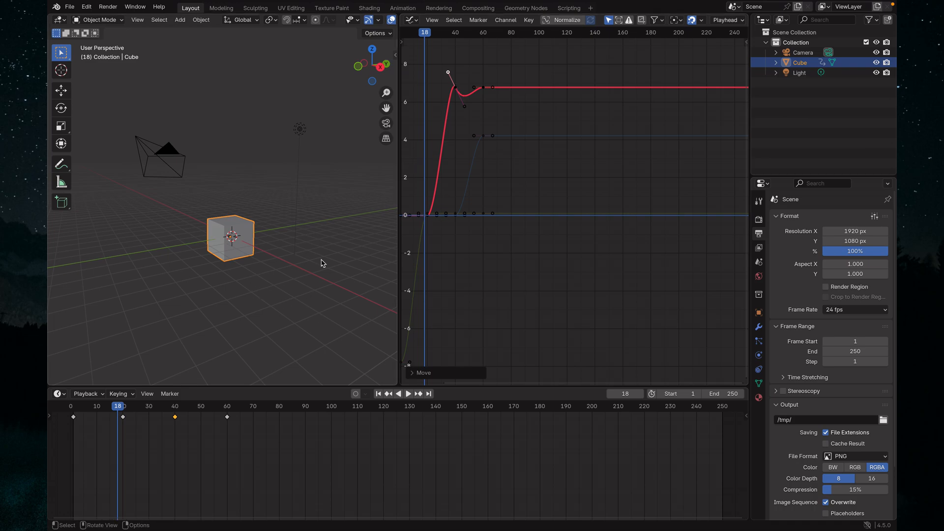
key(space)
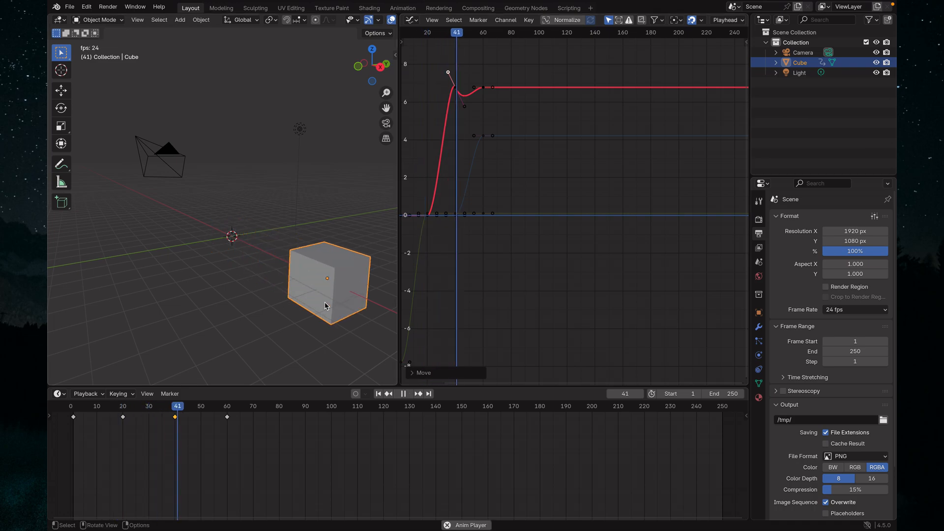
key(space)
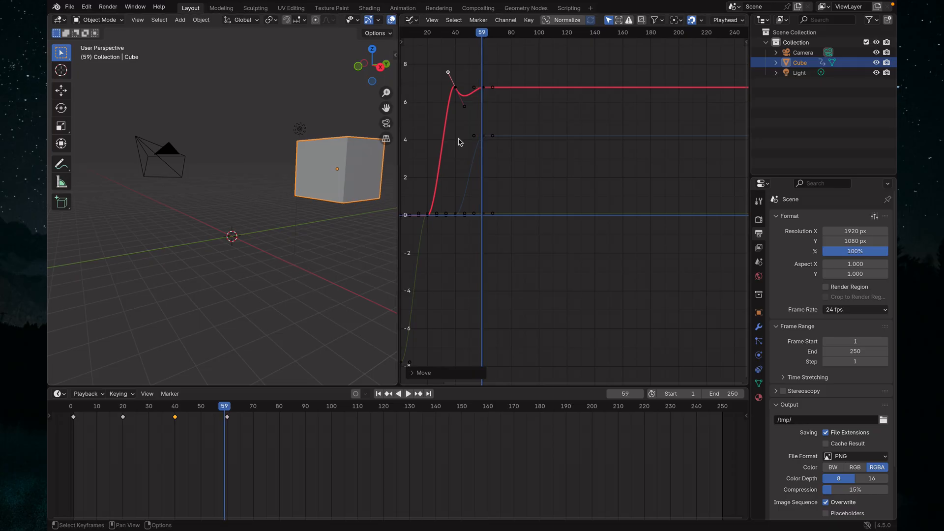
Scrub back to before the frame 40 keyframe and replay the cube's motion through the reshaped part of the X location curve.
drag(168, 417, 147, 417)
key(space)
key(space)
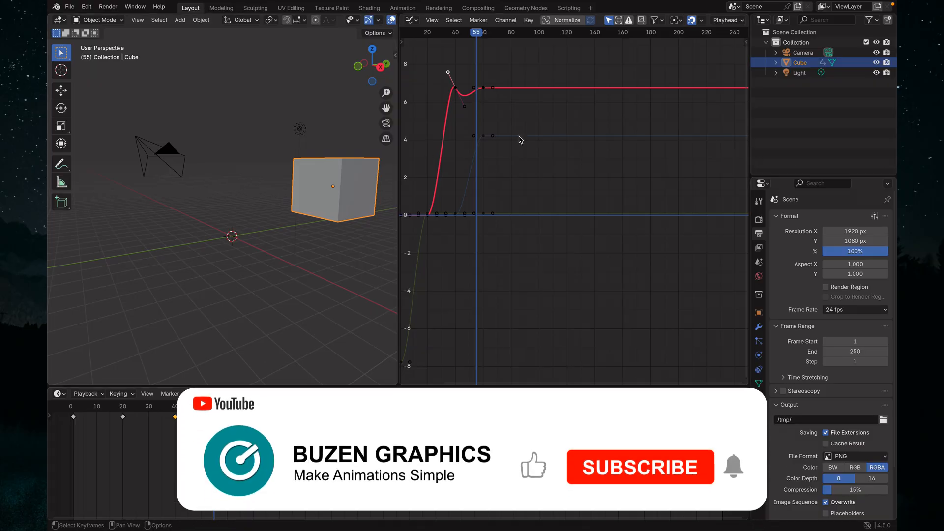
Undo the raised left handle on the X location curve's frame 40 keyframe and play the animation from frame 1 to frame 56.
key(ctrl+z)
key(ctrl+z)
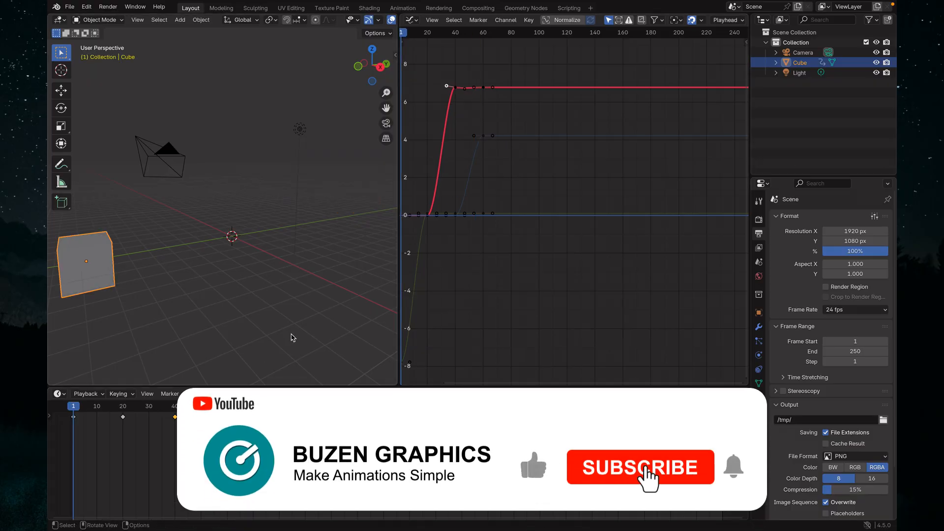
key(space)
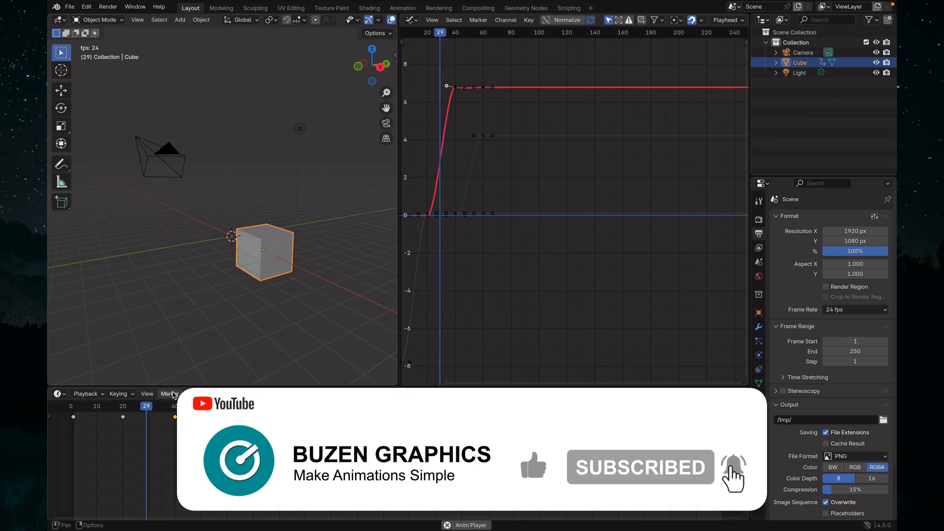
key(space)
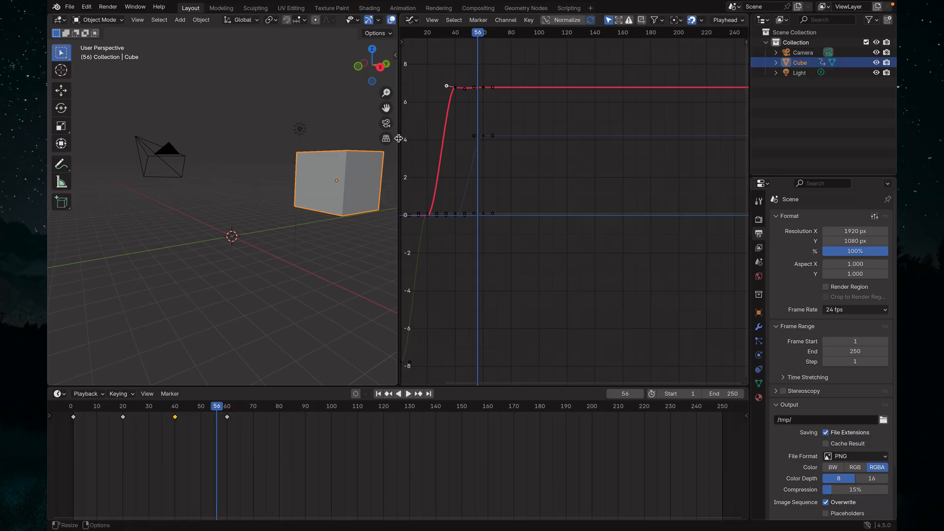
Replay the cube's motion from the start of the timeline and return the playhead to frame 0.
click(72, 415)
key(space)
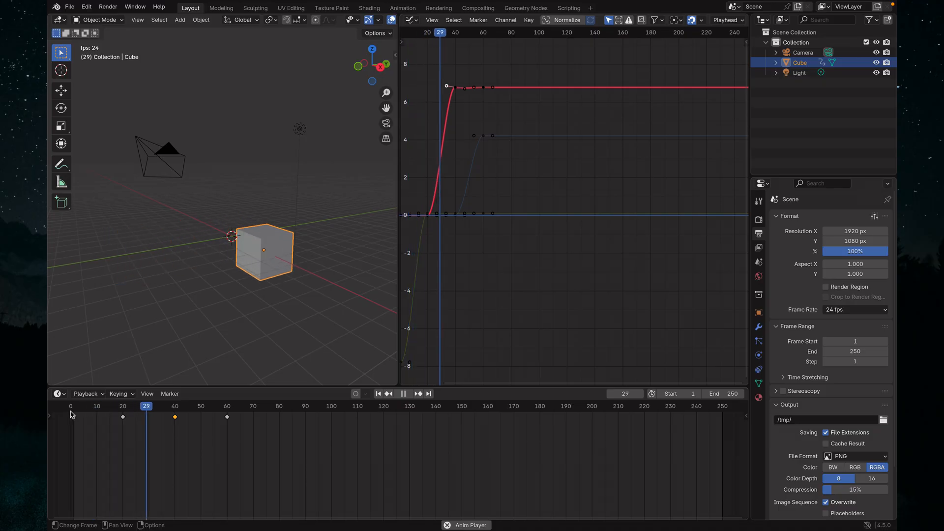
key(space)
click(72, 415)
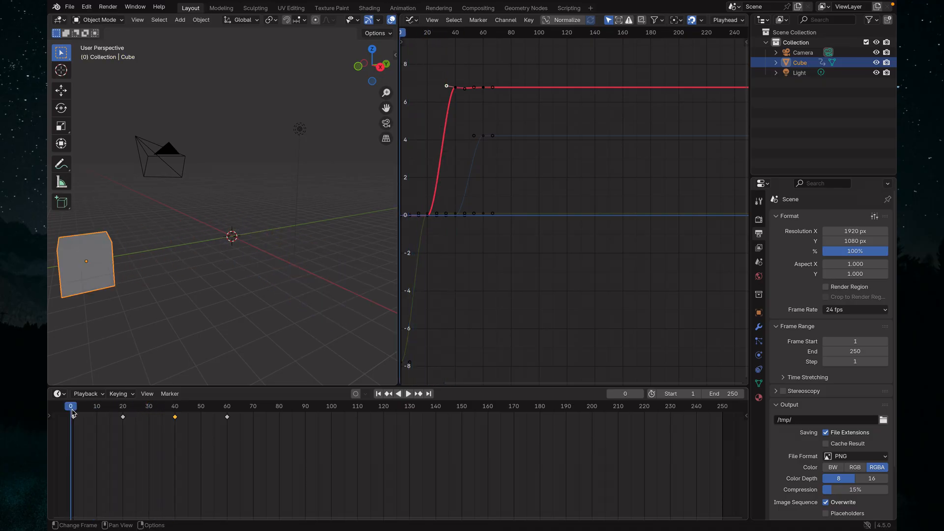